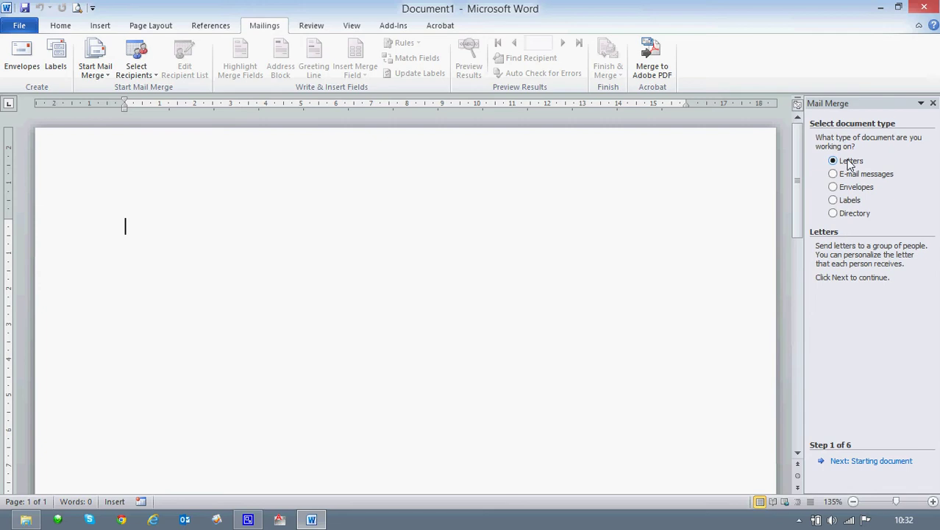
Keep Letters as the mail merge document type and choose to start from a template
click(853, 463)
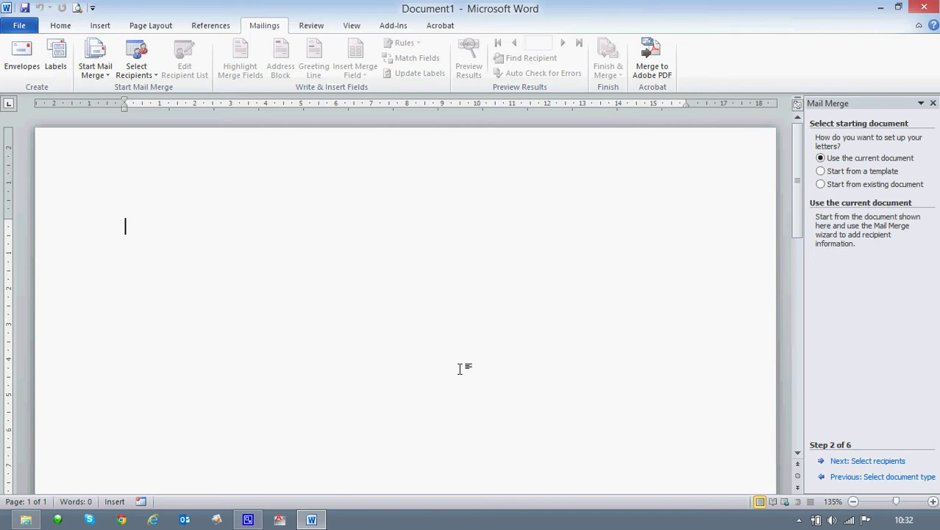
click(821, 170)
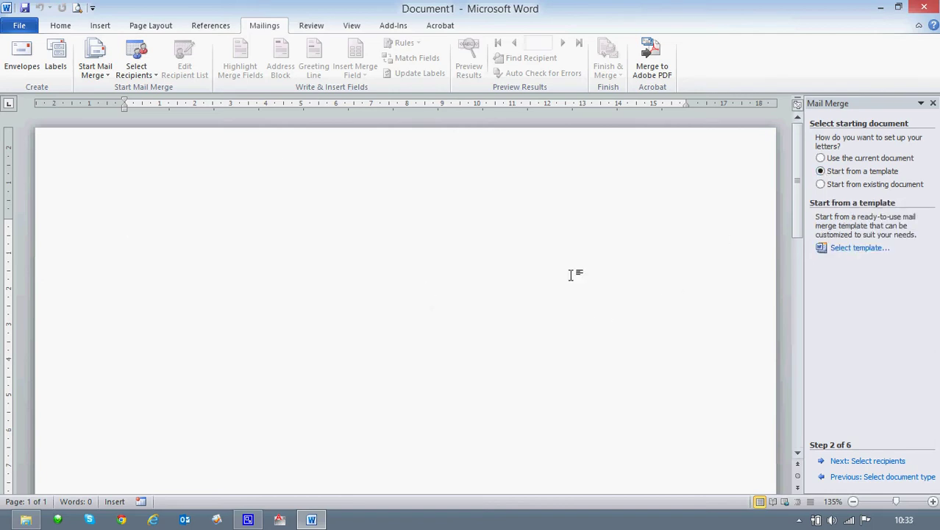
click(821, 184)
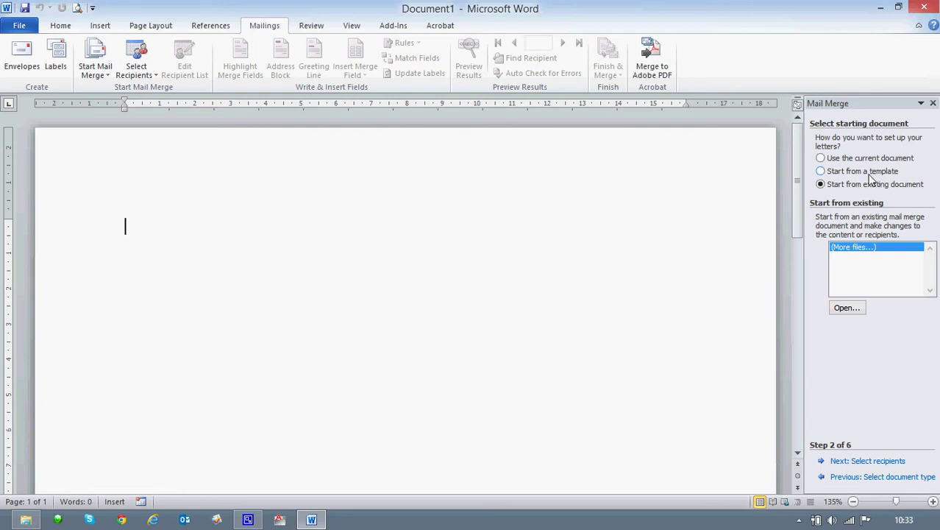
click(821, 170)
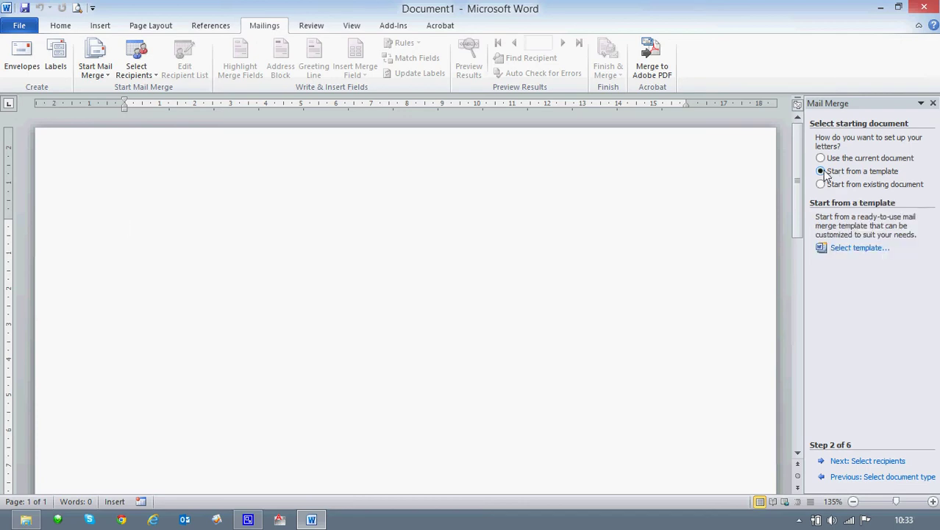
Create the letter as a document from the Oriel Merge Letter template in the Letters category
click(848, 249)
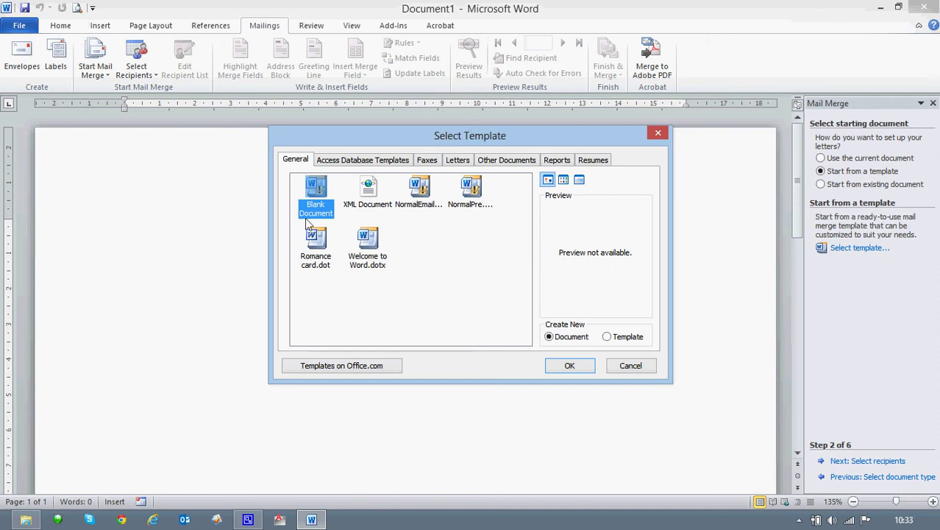
click(461, 163)
scroll(523, 321, down, 5)
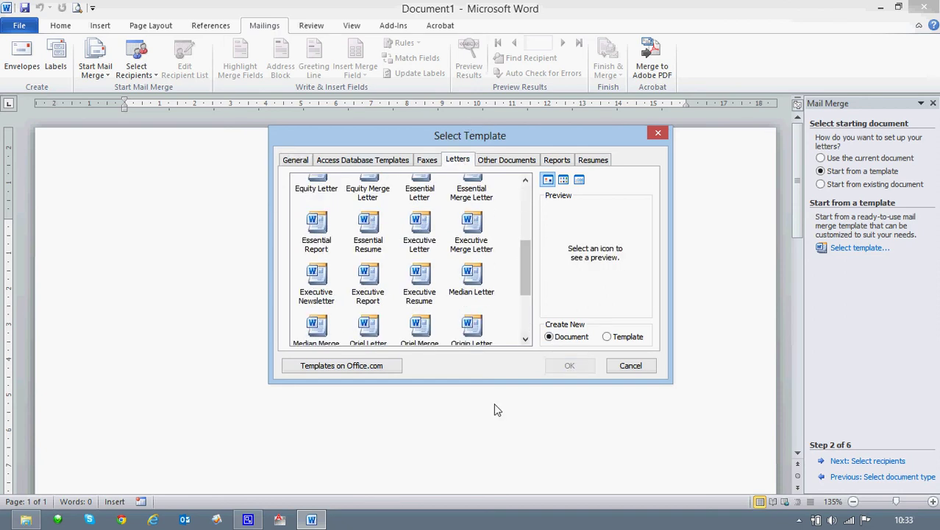
scroll(525, 327, down, 3)
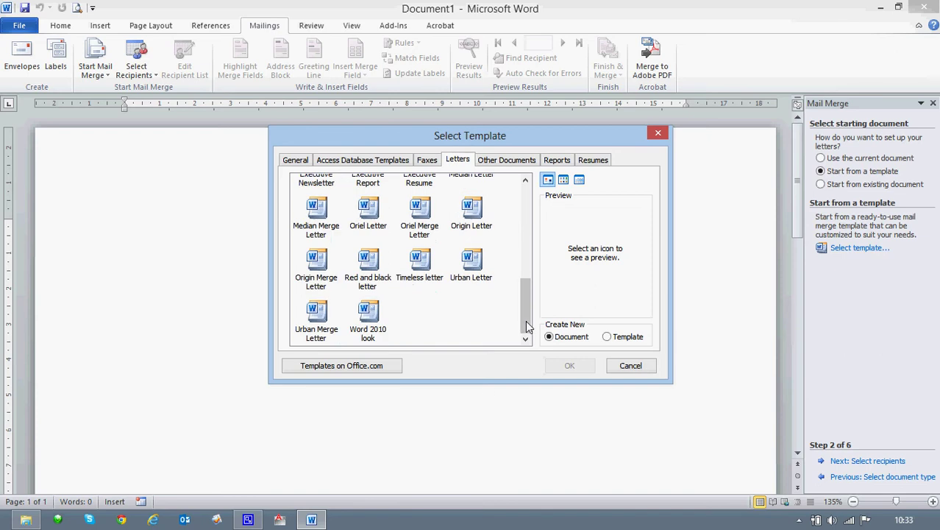
click(424, 214)
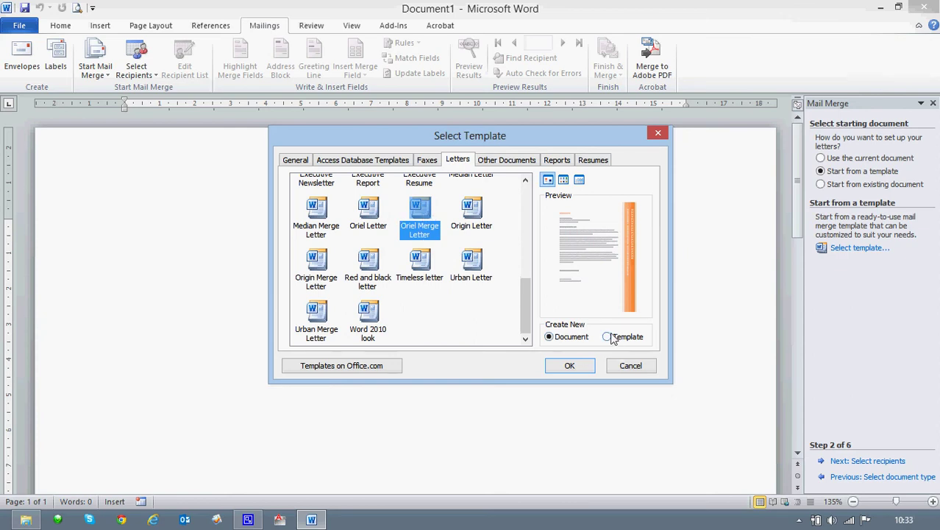
click(570, 367)
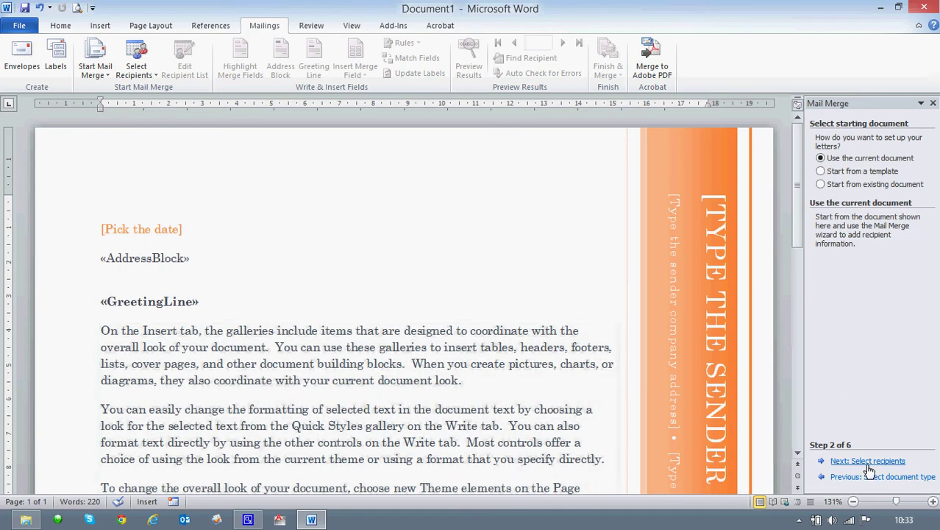
Load an existing recipient list from the LAW folder inside the Academy folder on Google Drive
click(869, 465)
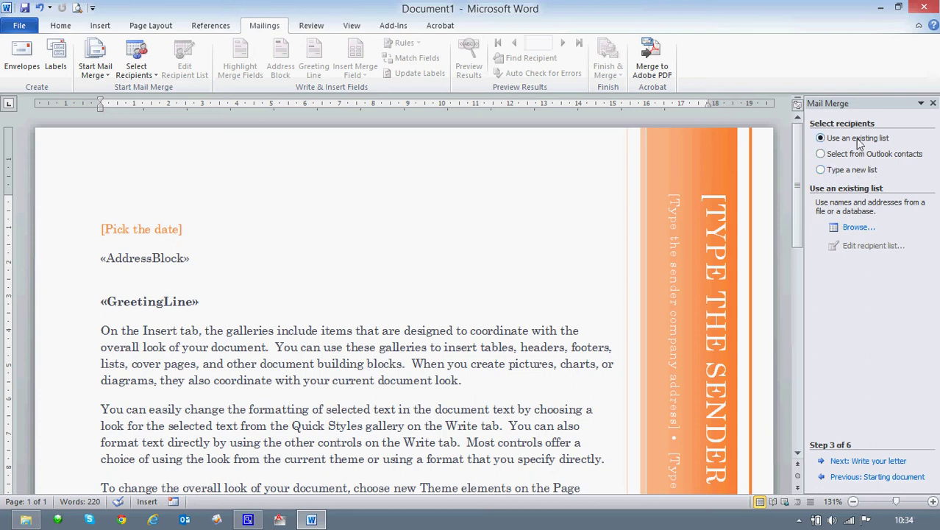
click(857, 229)
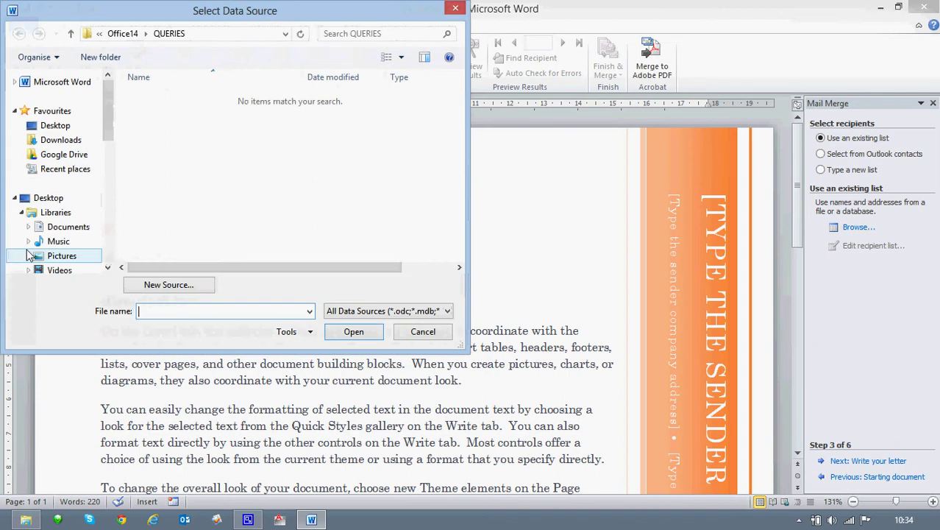
click(74, 153)
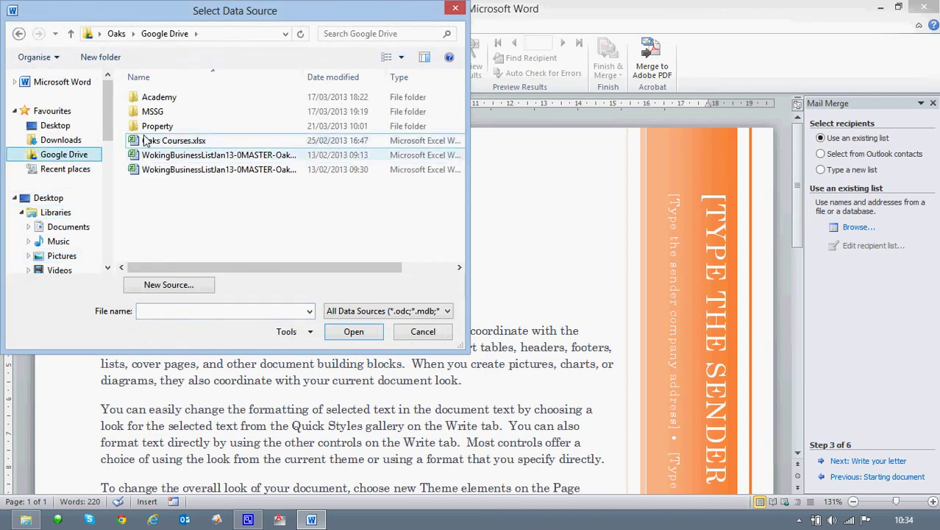
double_click(156, 101)
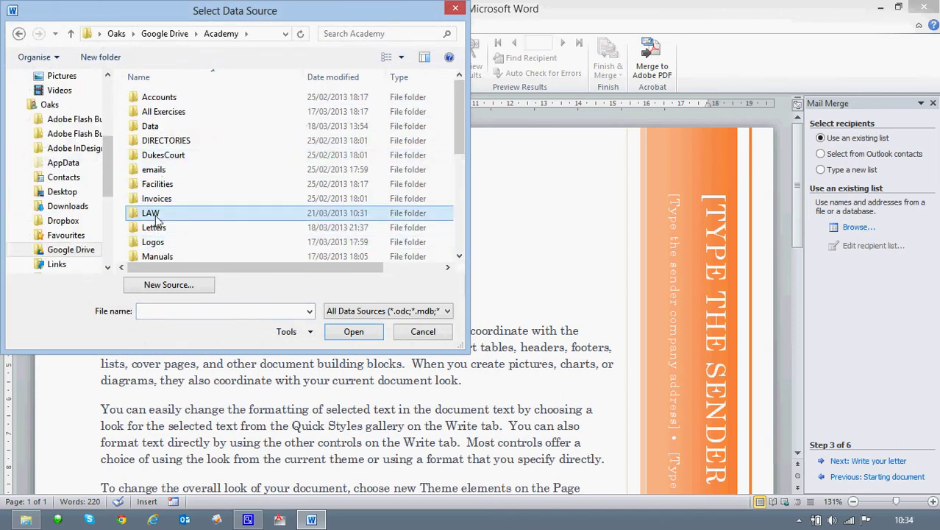
double_click(151, 209)
double_click(184, 254)
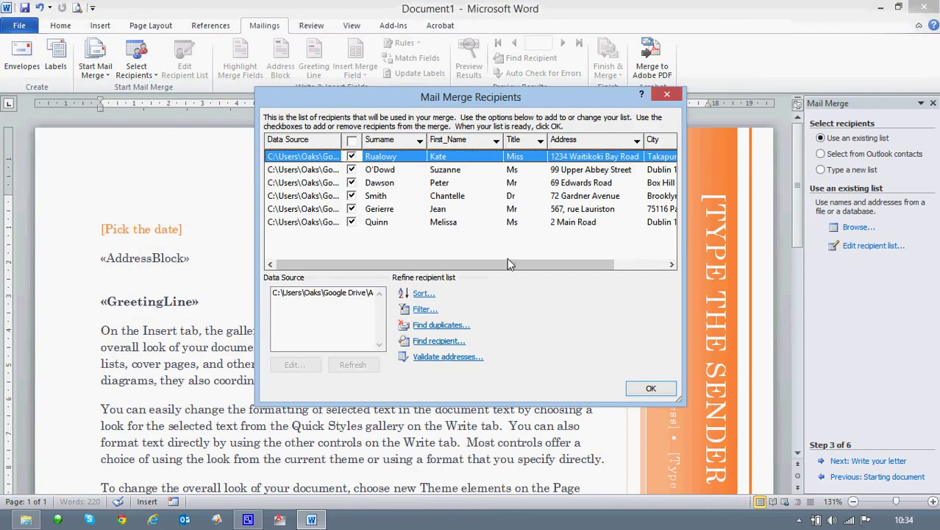
Review the name, title, address and city columns of the mail merge recipients
drag(499, 264, 585, 269)
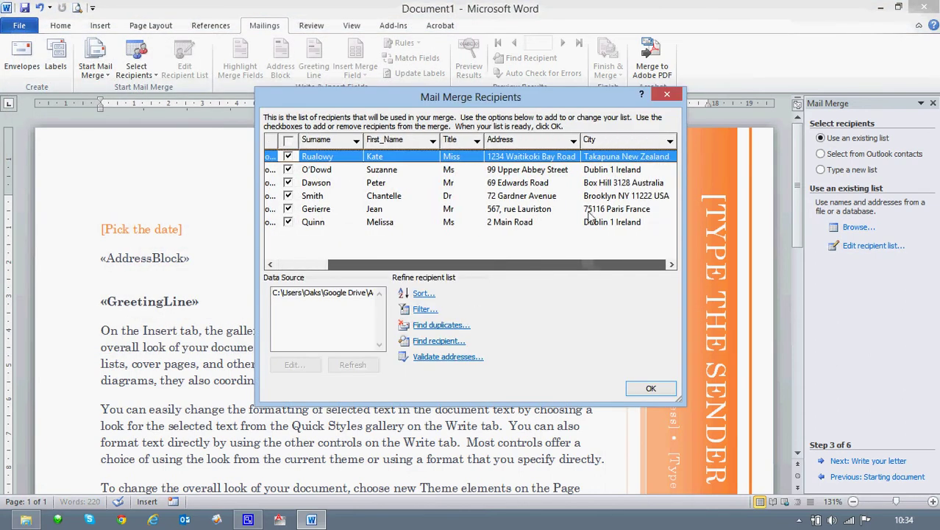
drag(522, 269, 469, 267)
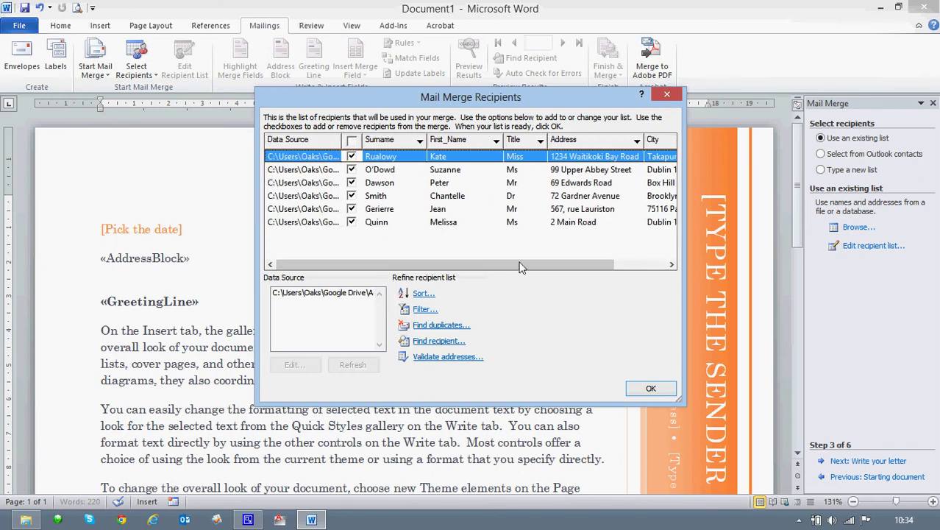
drag(525, 264, 574, 265)
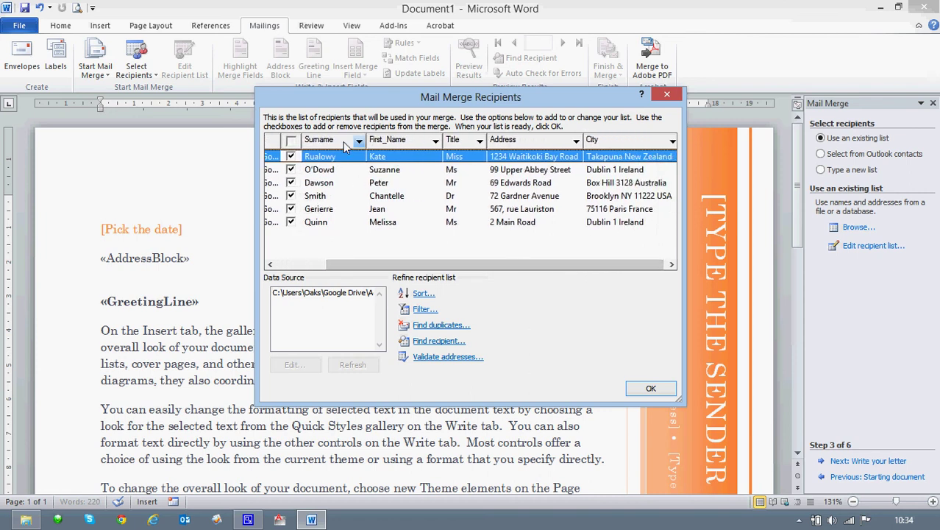
drag(479, 262, 610, 197)
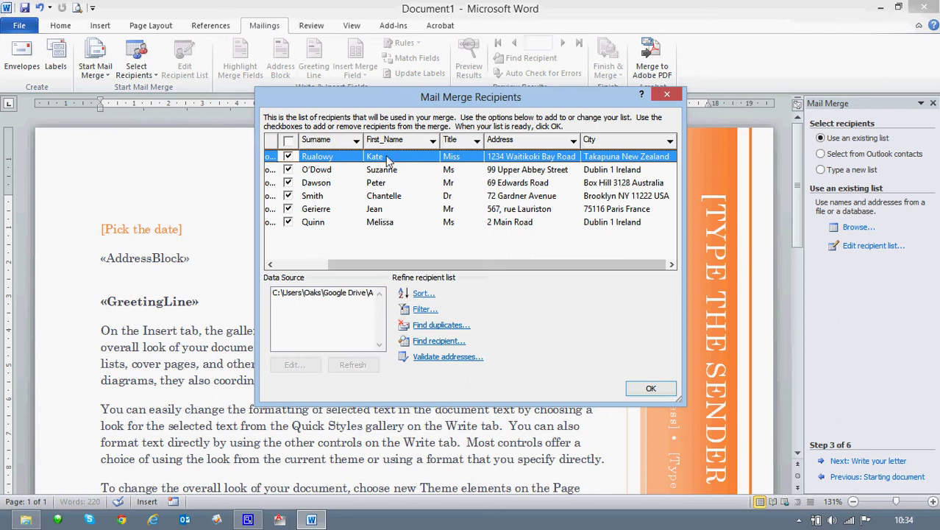
Try excluding and re-including individual recipients and the whole recipient list
click(287, 157)
click(288, 184)
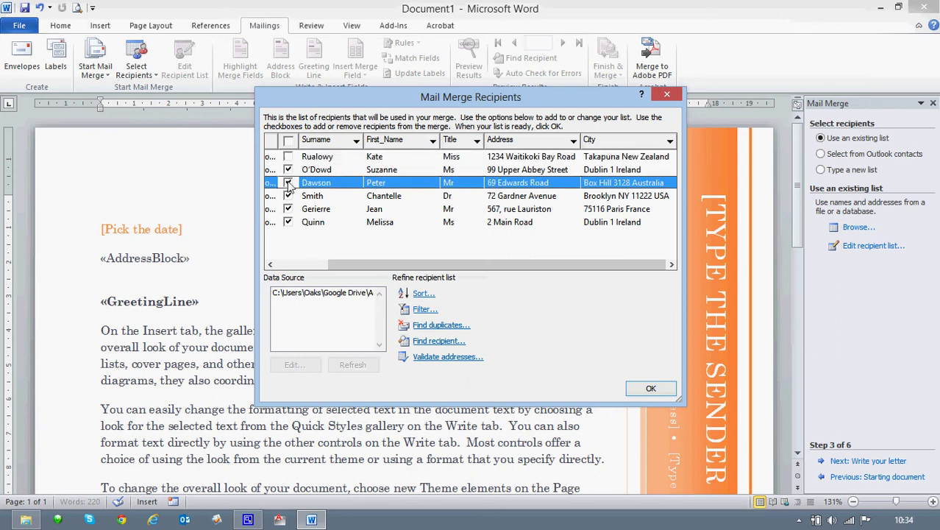
click(288, 156)
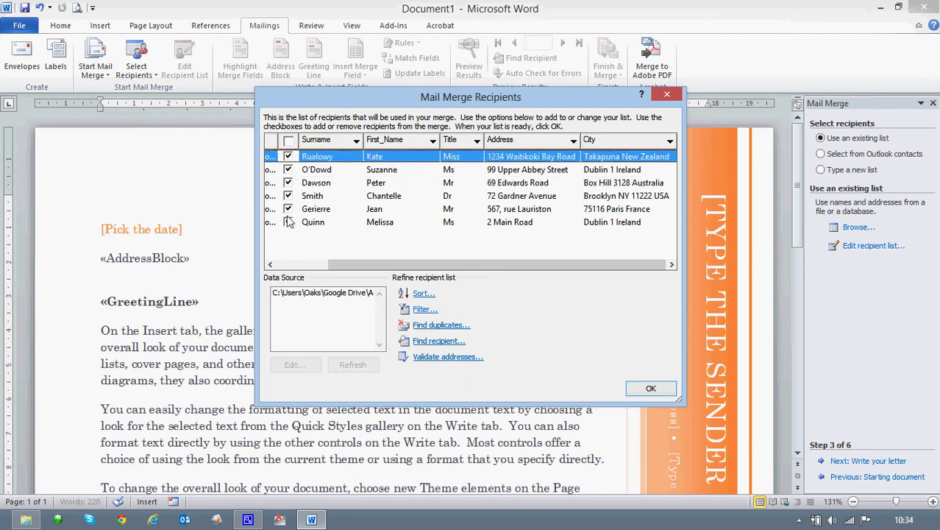
click(288, 140)
click(291, 142)
Accept the recipient list with everyone included and proceed to writing the letter
click(651, 389)
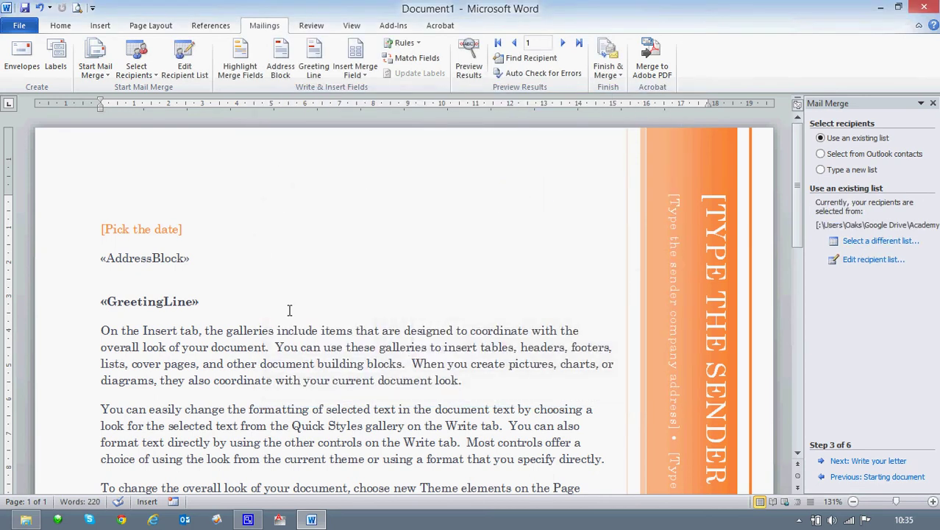
click(853, 461)
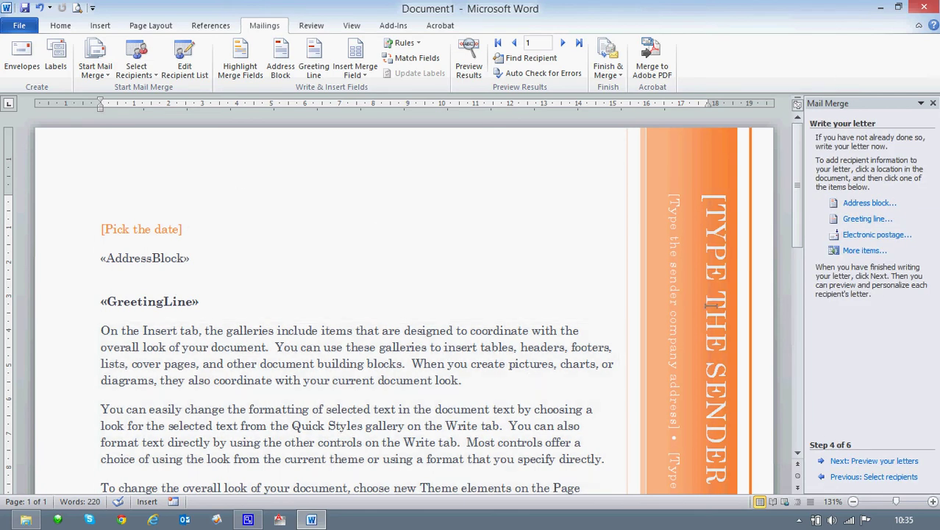
Replace the sender company name placeholder in the letter's orange sidebar with ACADEMY TRAINING
click(652, 330)
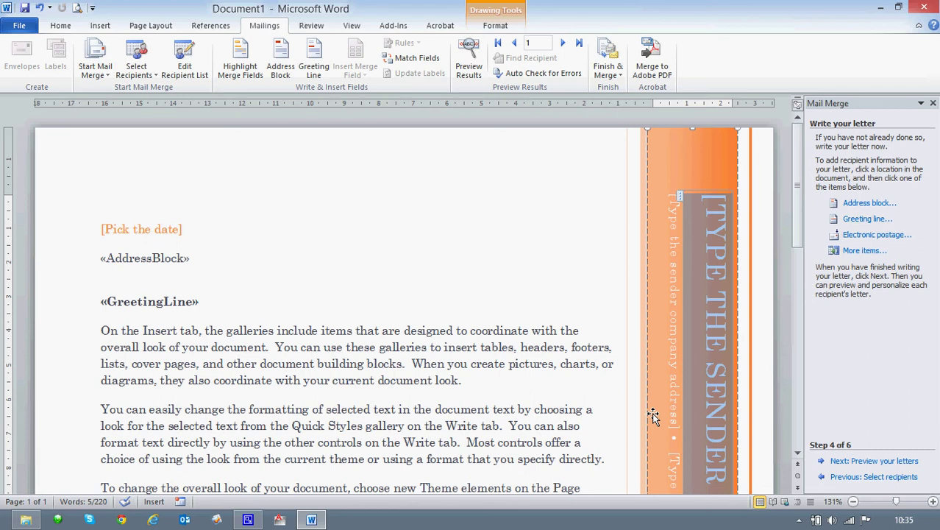
text(AC)
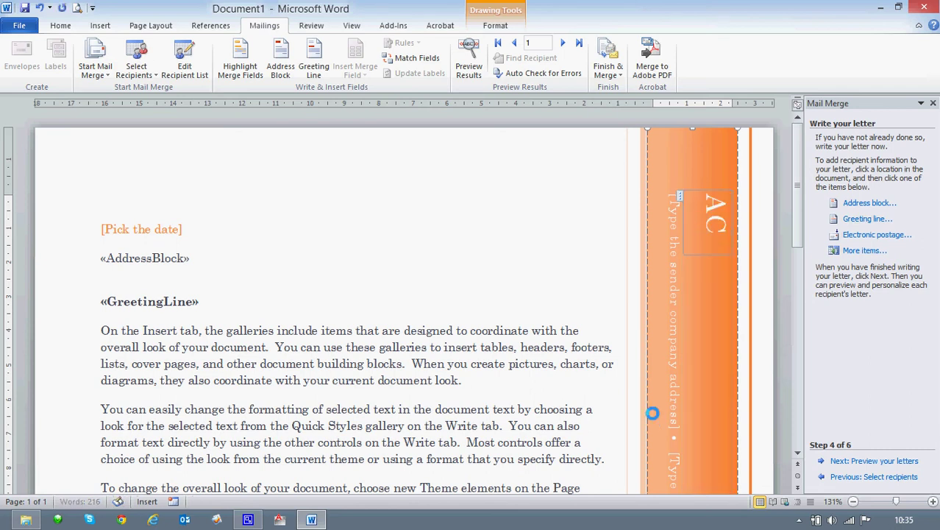
text(ADEMY TRAINING)
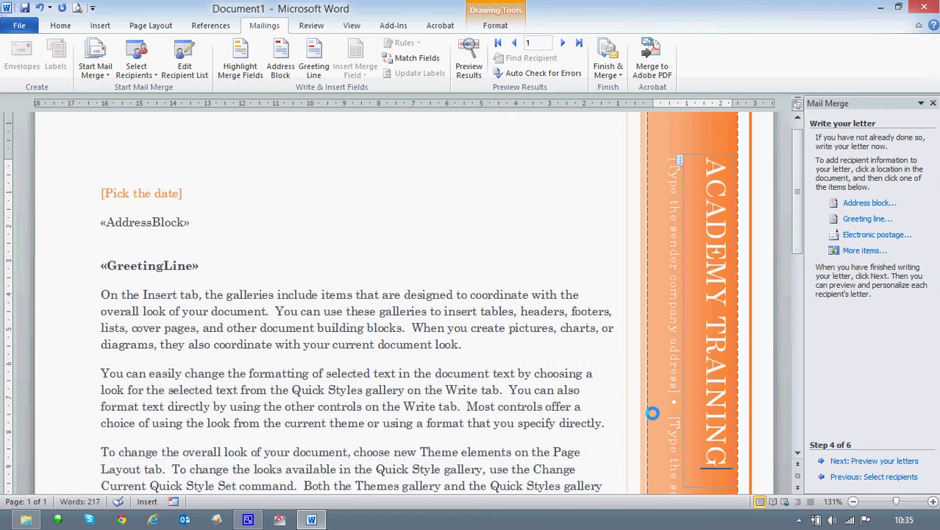
Replace the closing placeholder above the letter's signature with Regards
scroll(300, 265, down, 6)
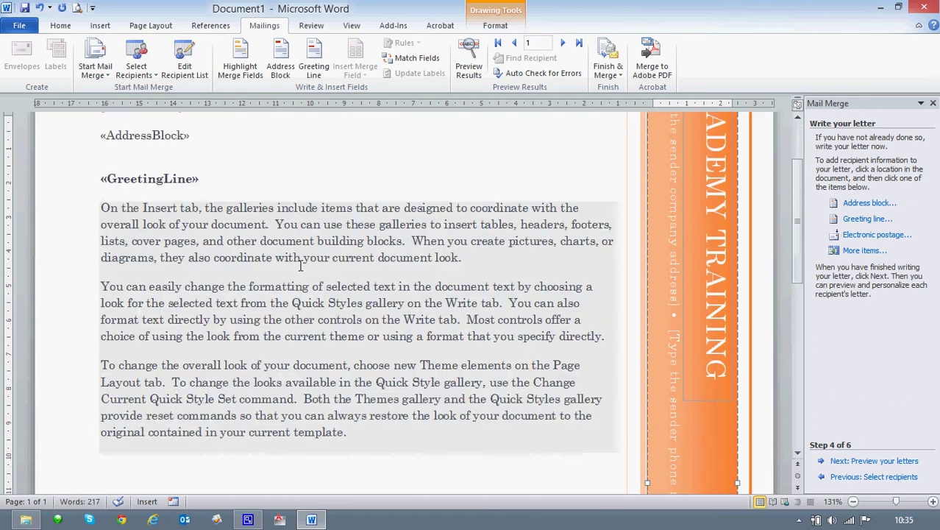
click(451, 279)
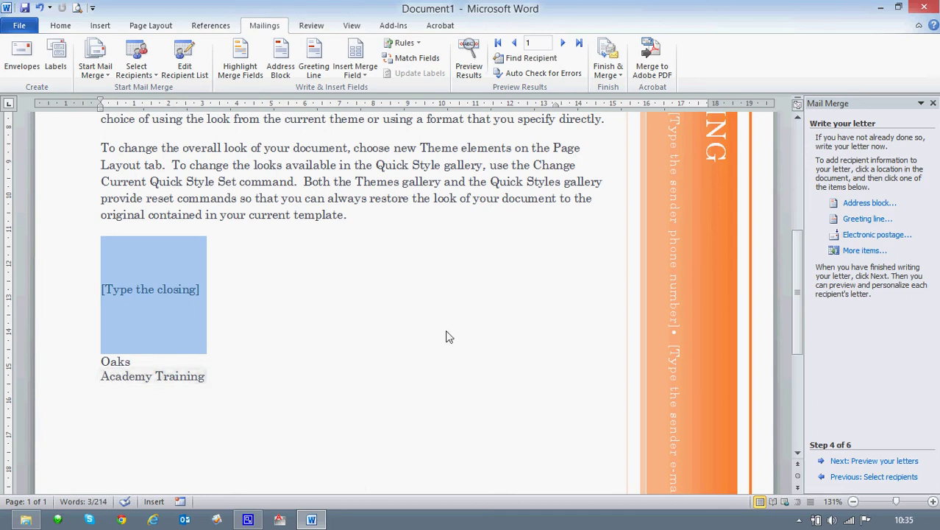
scroll(323, 359, up, 2)
click(165, 385)
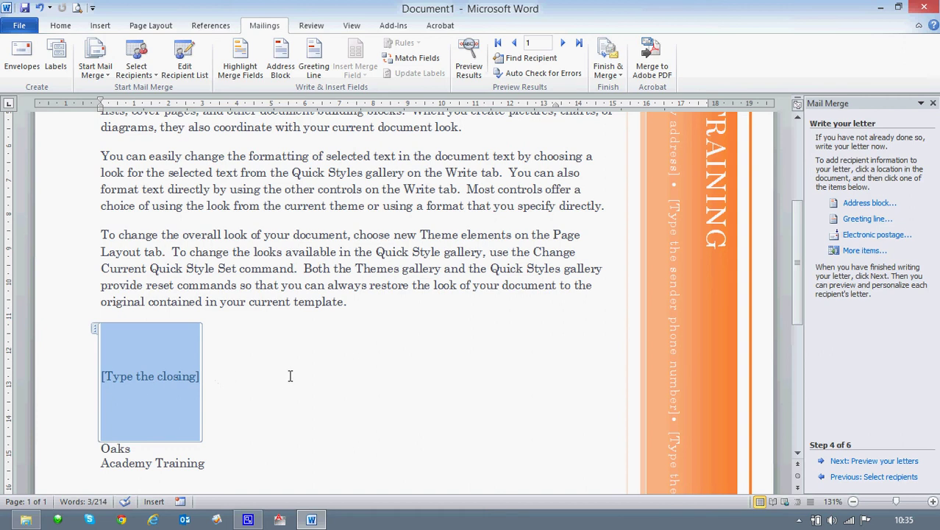
text(Regards)
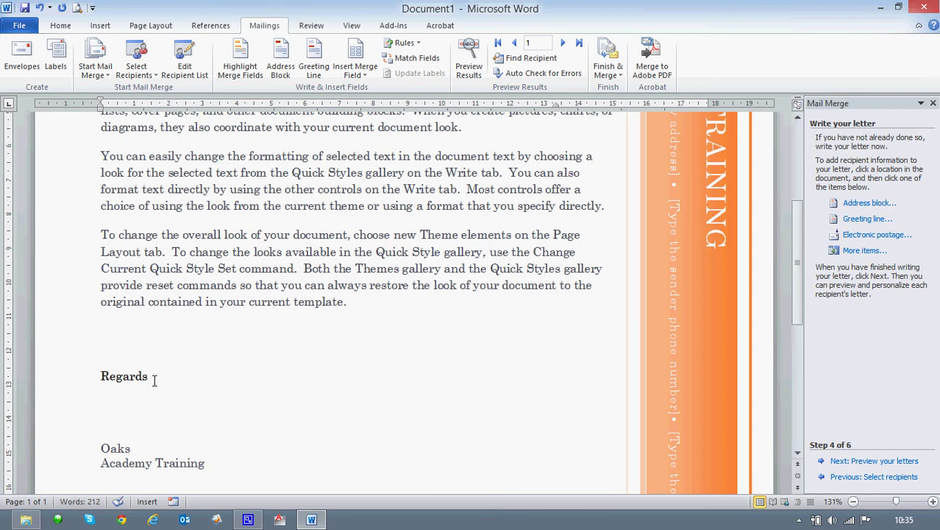
Set the letter's date to 3/21/2013
scroll(261, 320, up, 6)
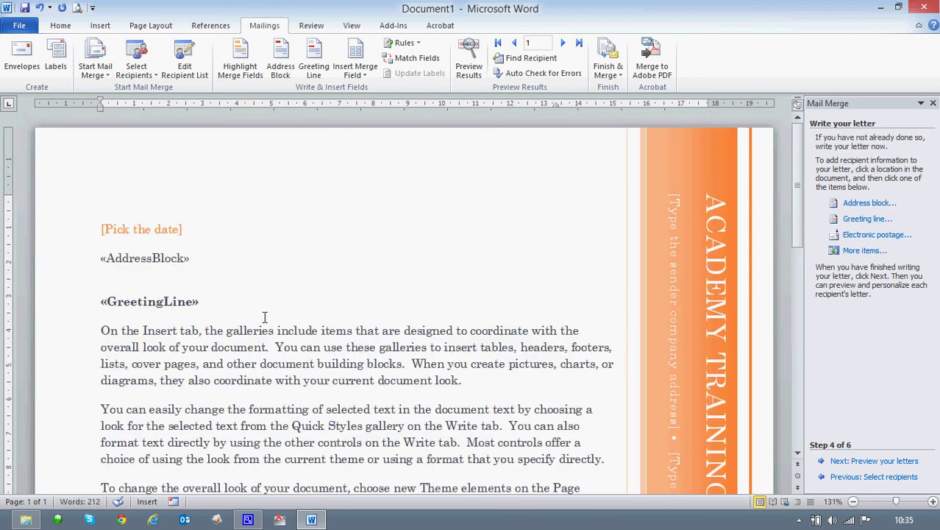
click(180, 234)
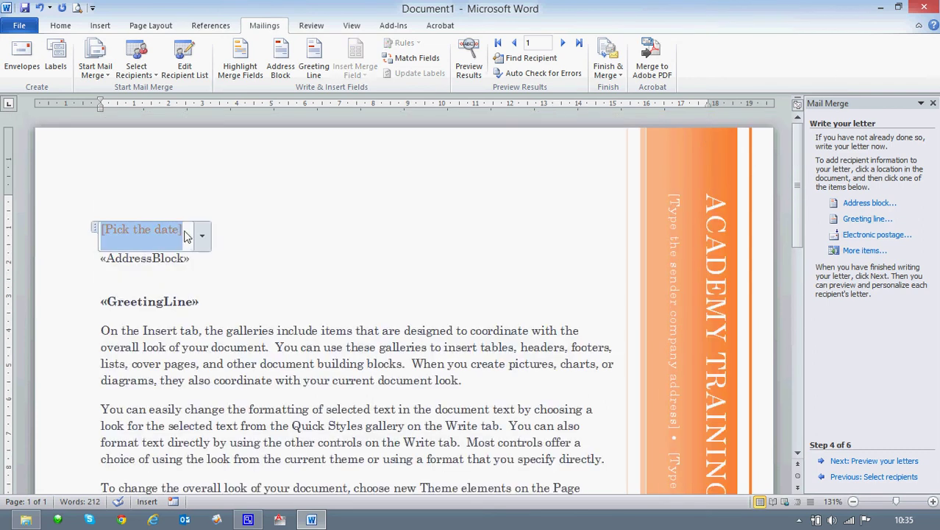
click(204, 243)
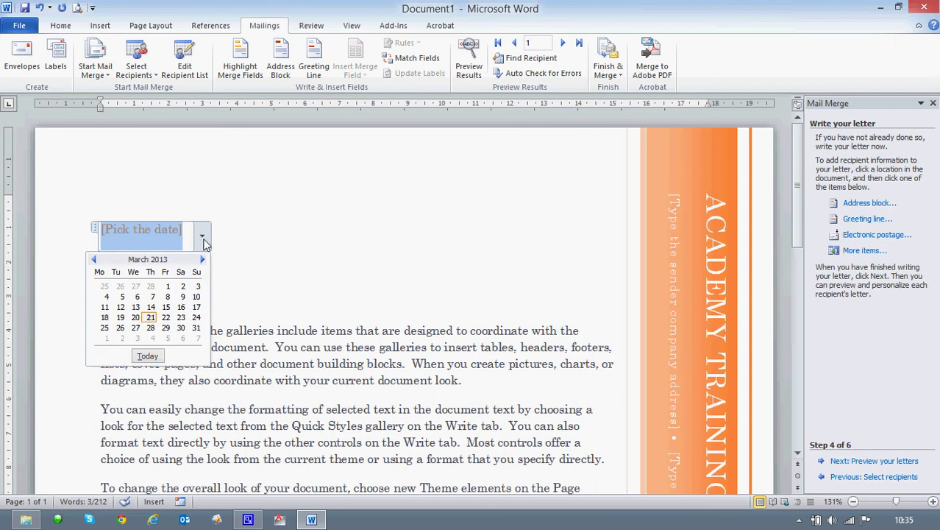
click(147, 318)
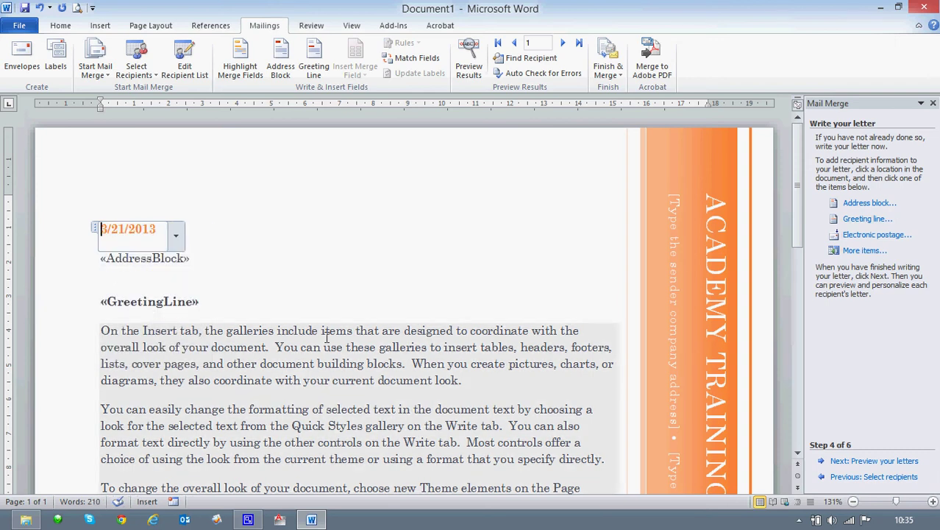
Delete the template's AddressBlock field below the date
drag(182, 259, 88, 261)
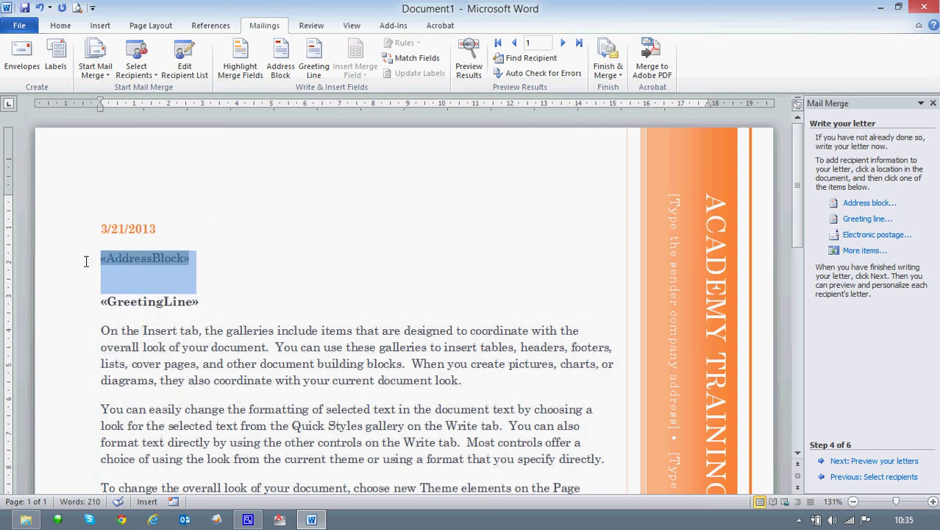
key(Delete)
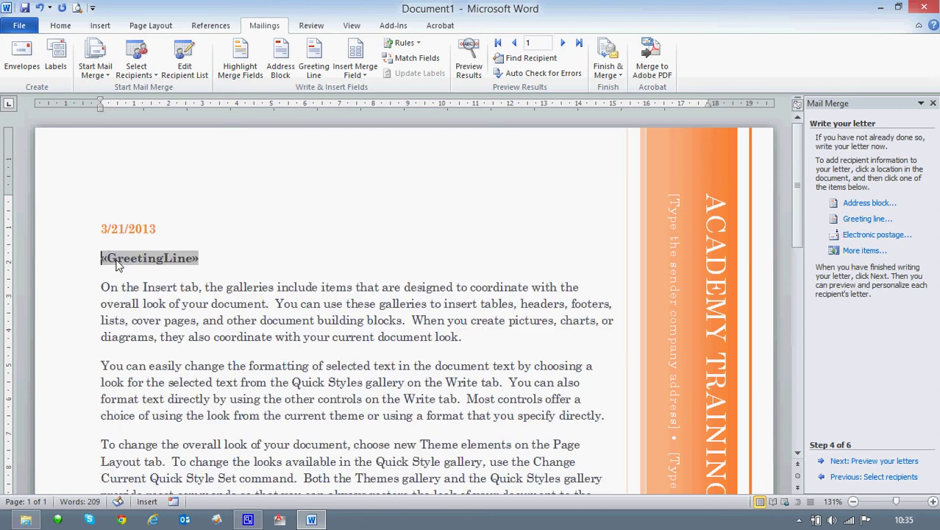
Delete the template's GreetingLine field and add two empty paragraphs between the date and the body text
click(65, 265)
key(Delete)
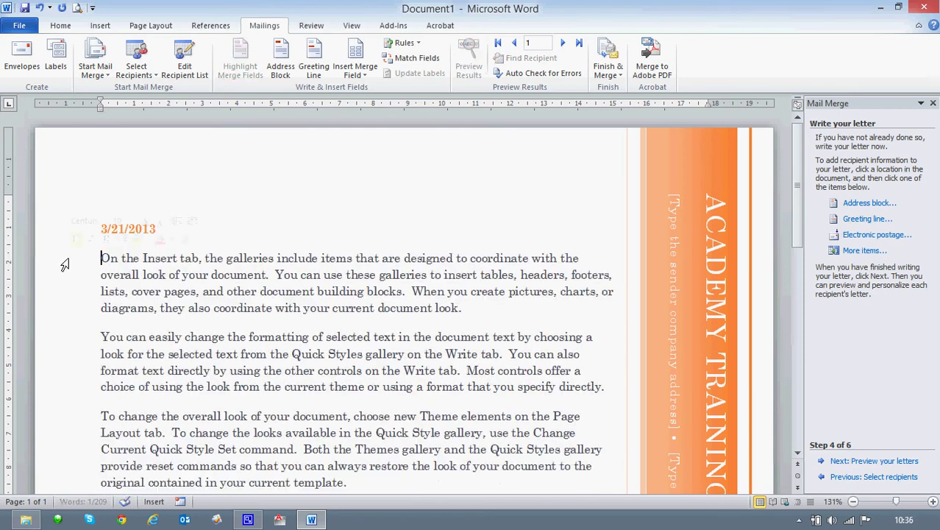
key(Return)
key(Return)
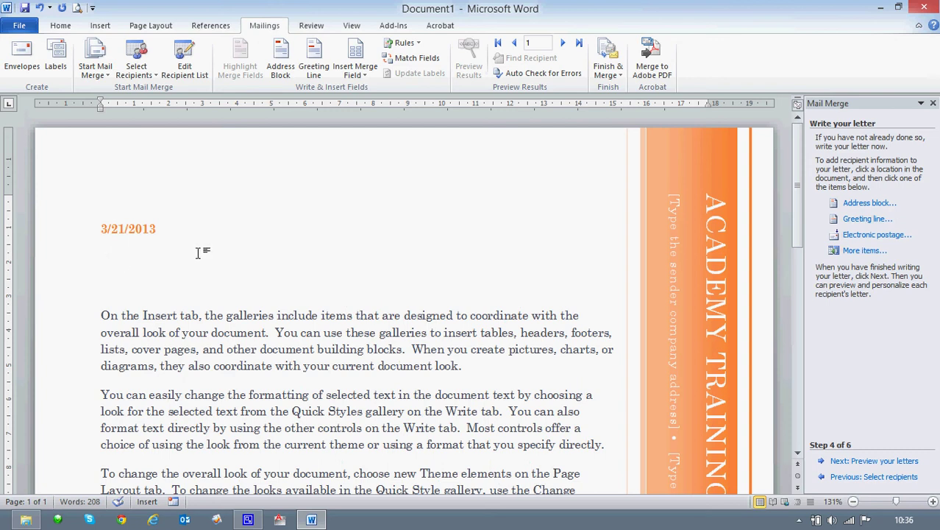
Insert the Address and City merge fields on two consecutive lines below the letter's date
click(358, 73)
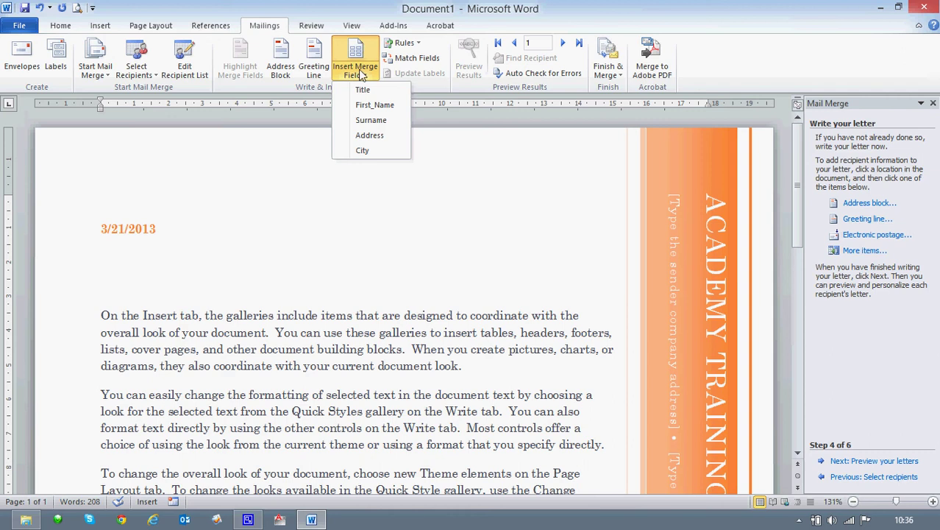
click(372, 137)
key(Return)
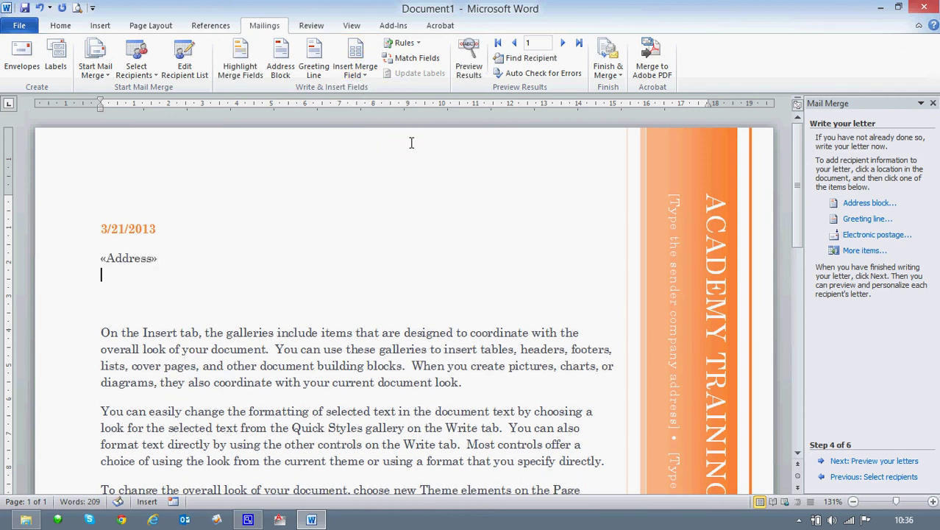
click(358, 76)
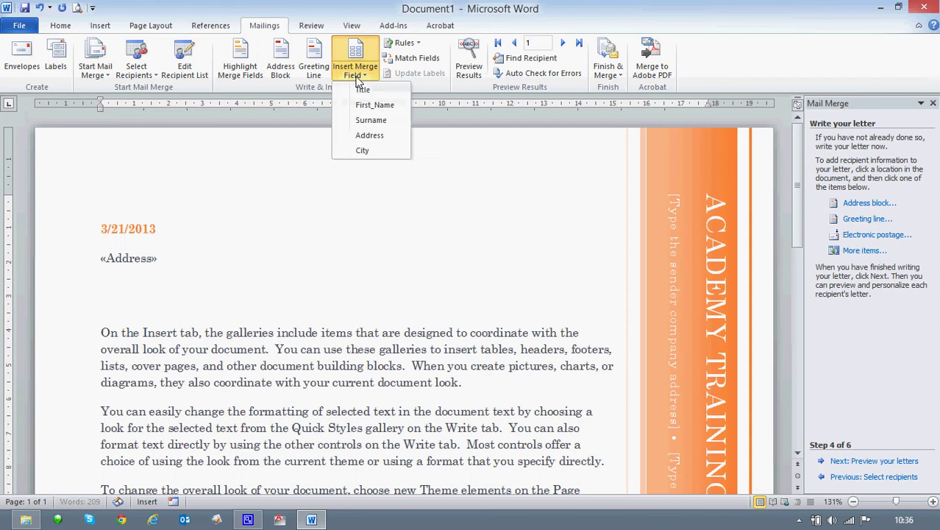
click(362, 150)
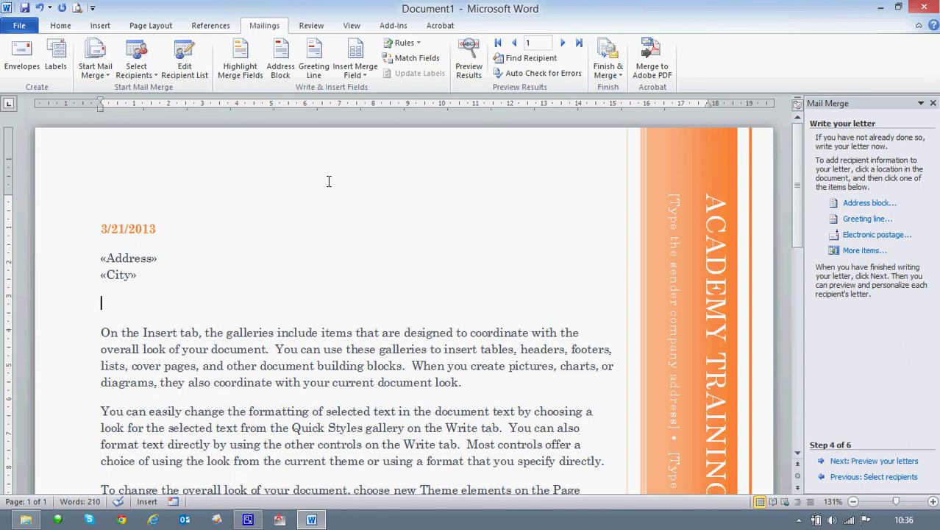
Add a greeting line below the address reading Dear, followed by the First_Name merge field and a comma
text(Dear)
click(356, 74)
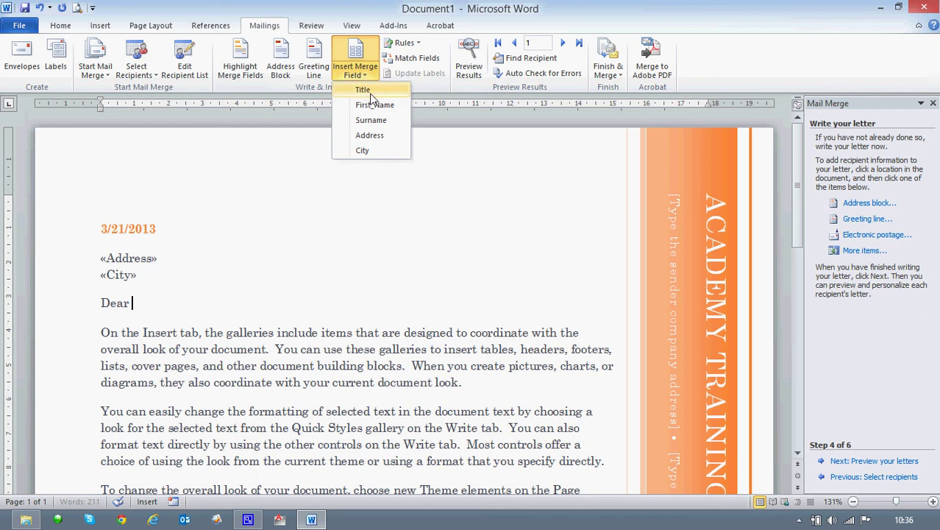
click(375, 104)
text(,)
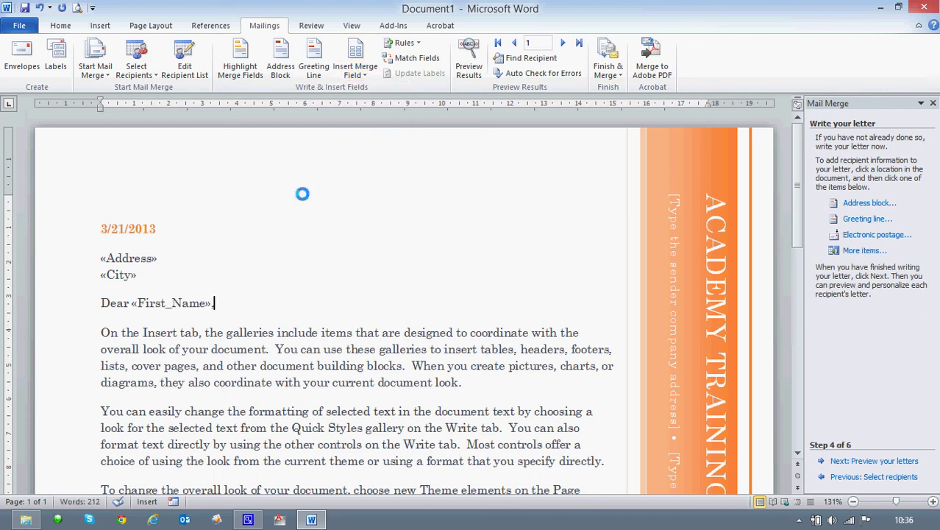
click(361, 74)
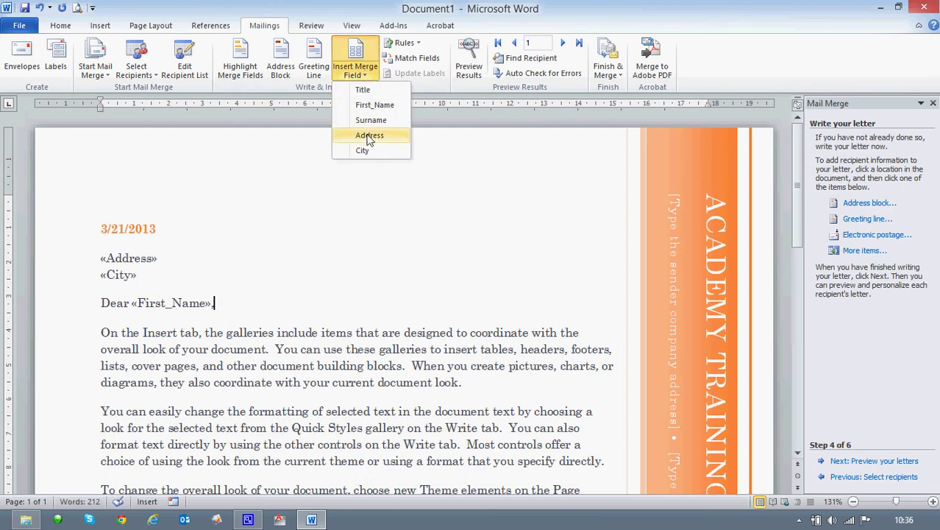
click(364, 74)
click(366, 78)
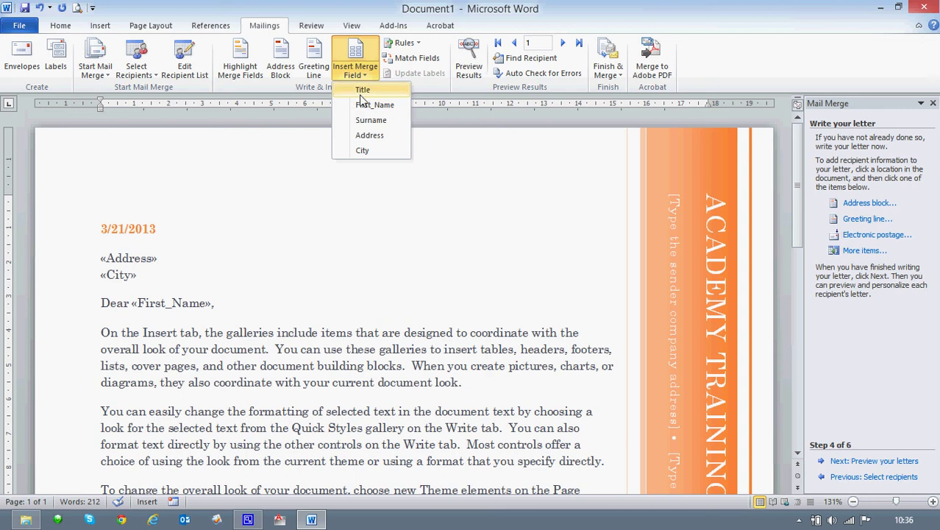
click(366, 77)
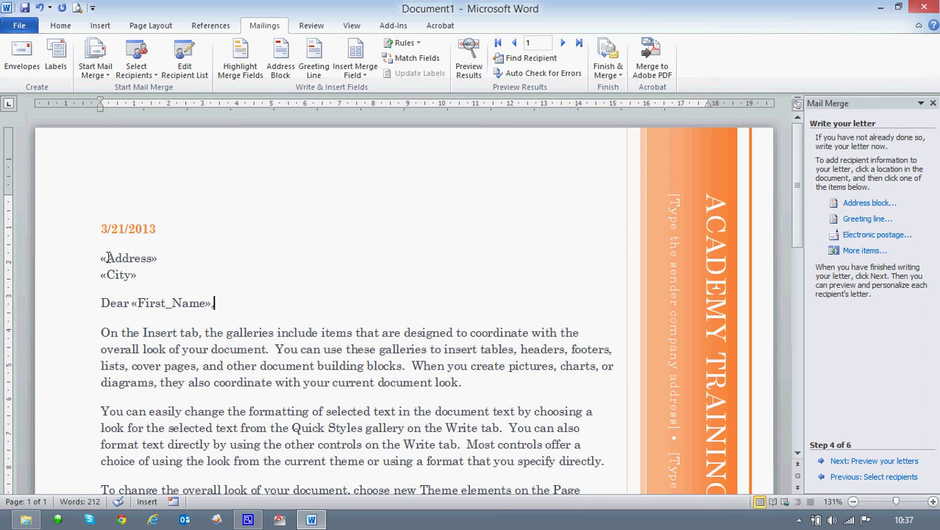
click(364, 75)
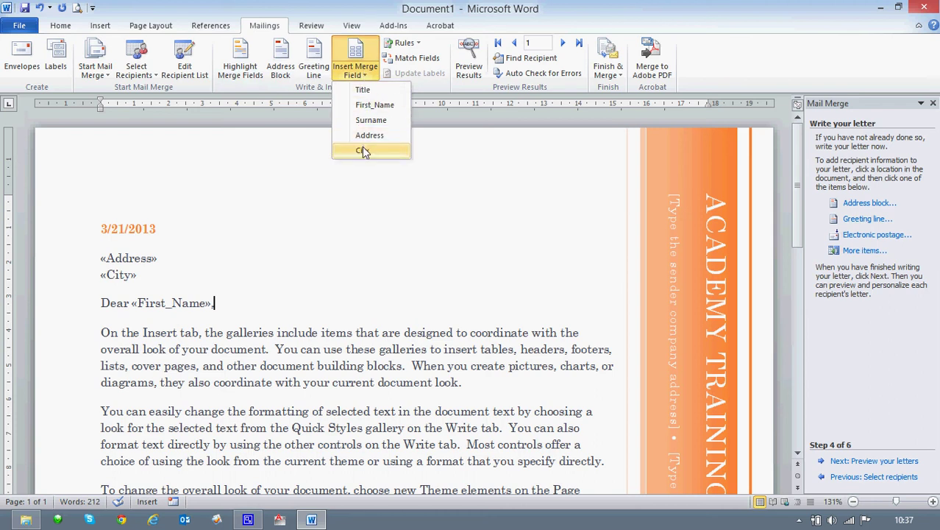
click(356, 72)
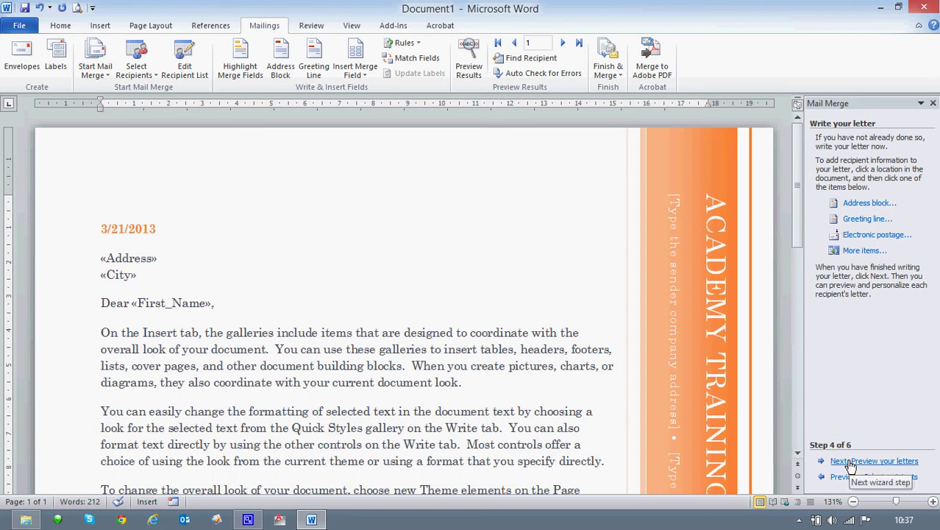
Advance the mail merge to the stage that previews the letters with recipient data
scroll(486, 292, down, 3)
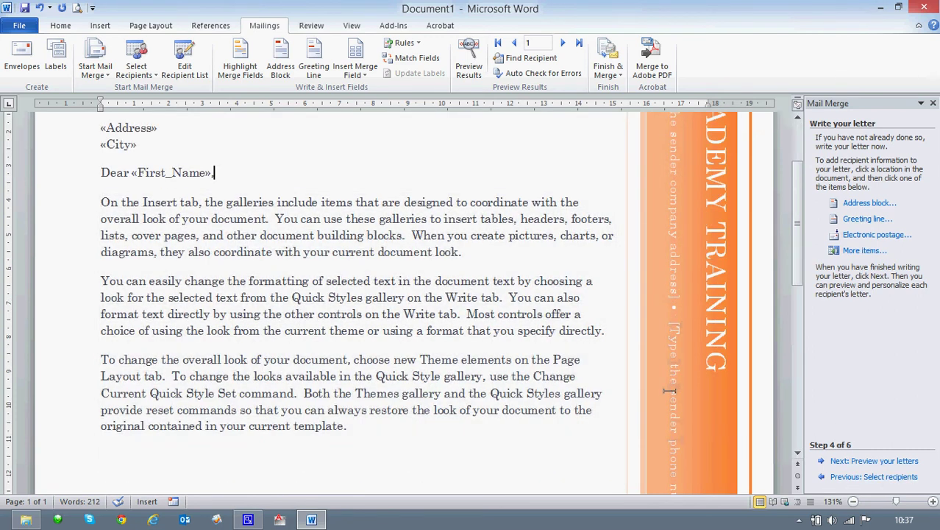
click(867, 463)
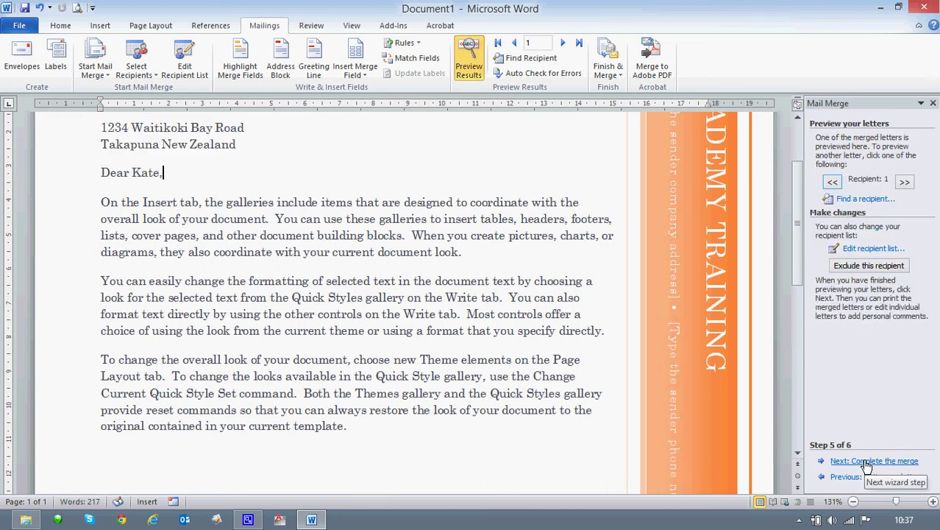
scroll(457, 213, up, 3)
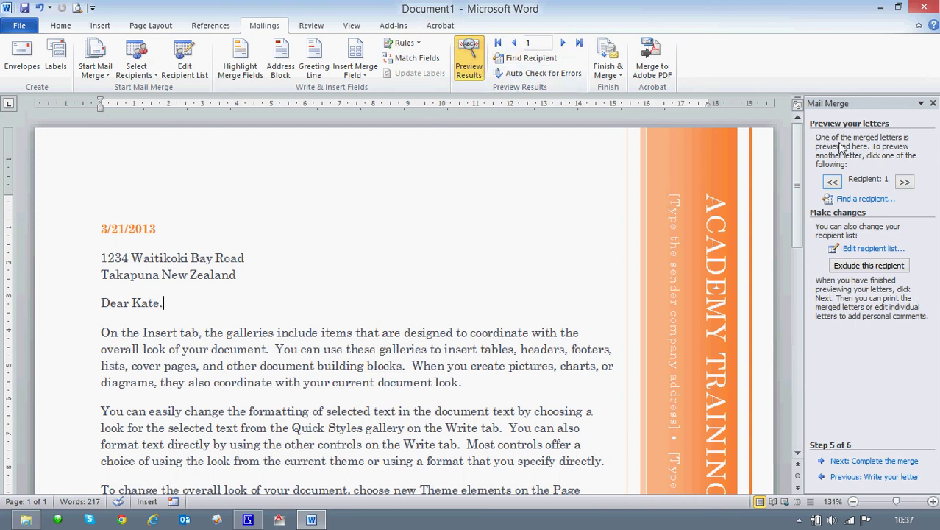
Go through the letter previews to the sixth recipient and exclude that recipient from the merge
click(905, 182)
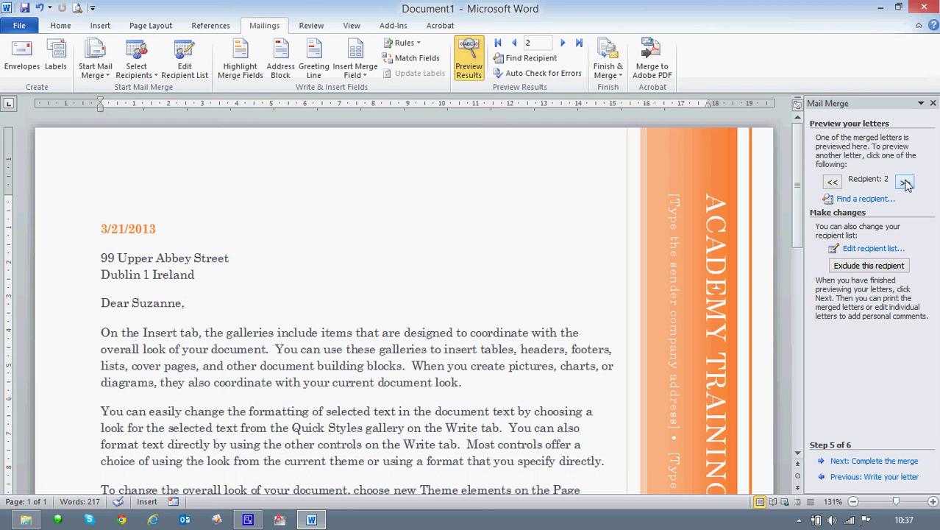
click(905, 183)
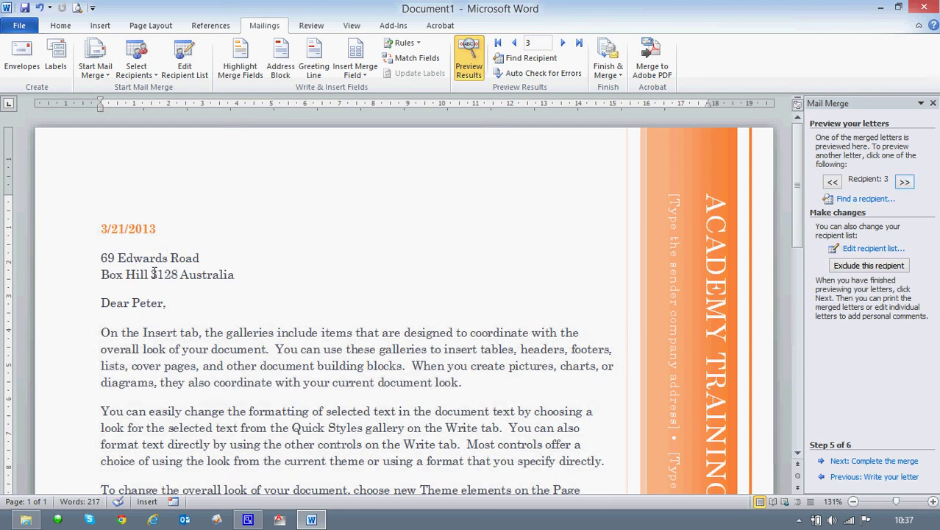
click(905, 183)
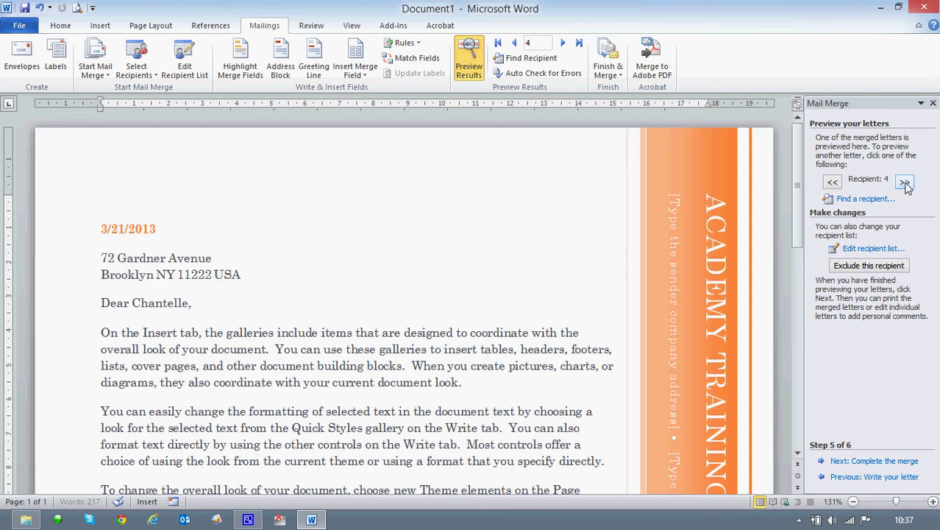
click(906, 182)
click(905, 183)
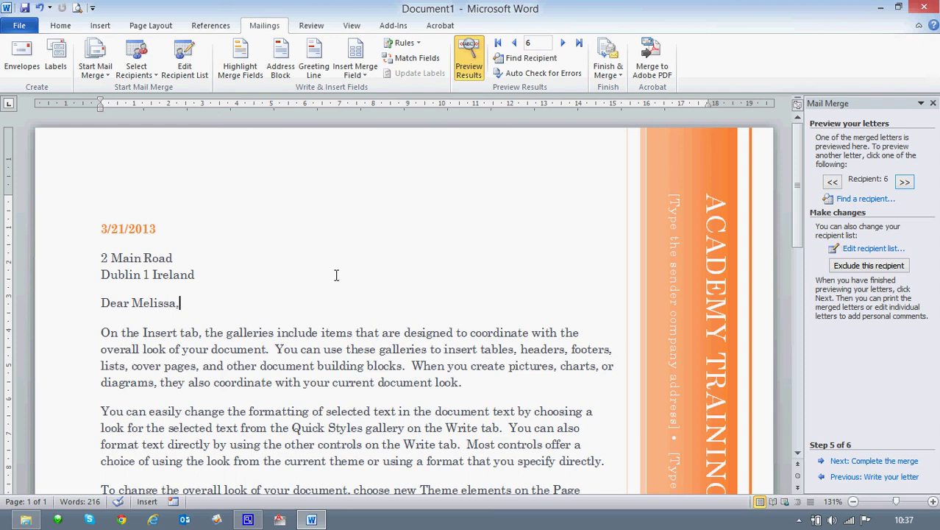
click(883, 266)
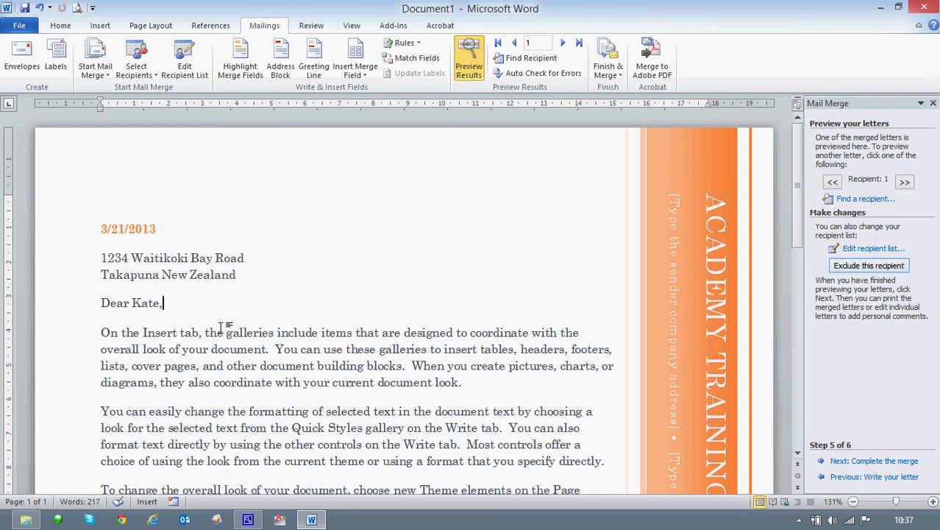
Preview the remaining recipients' letters one by one up to recipient 5
click(905, 183)
click(905, 183)
click(906, 183)
click(905, 183)
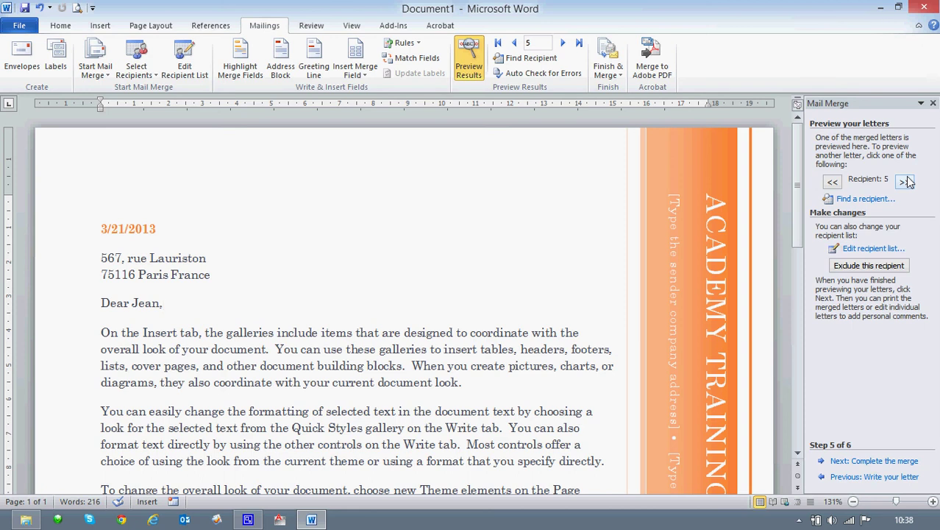
In the mail merge recipient list, toggle the sixth recipient's inclusion on and off again
click(873, 250)
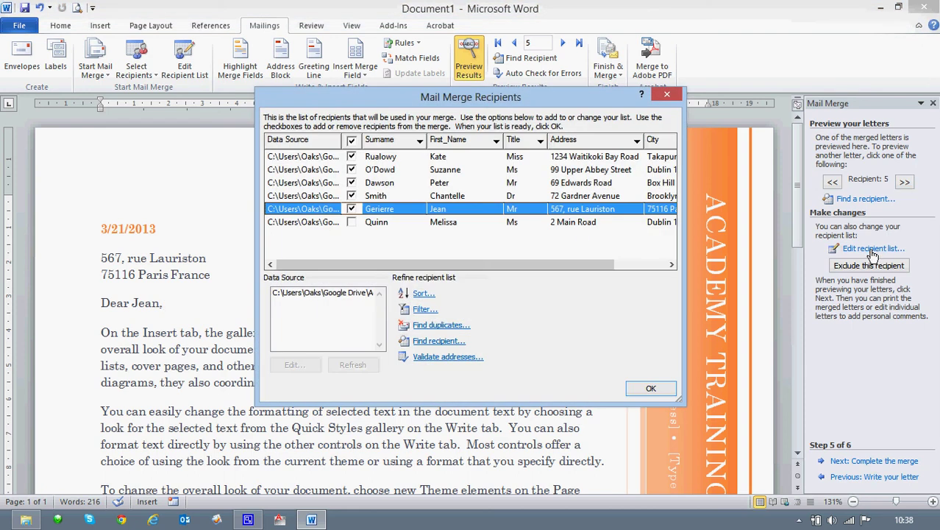
click(352, 224)
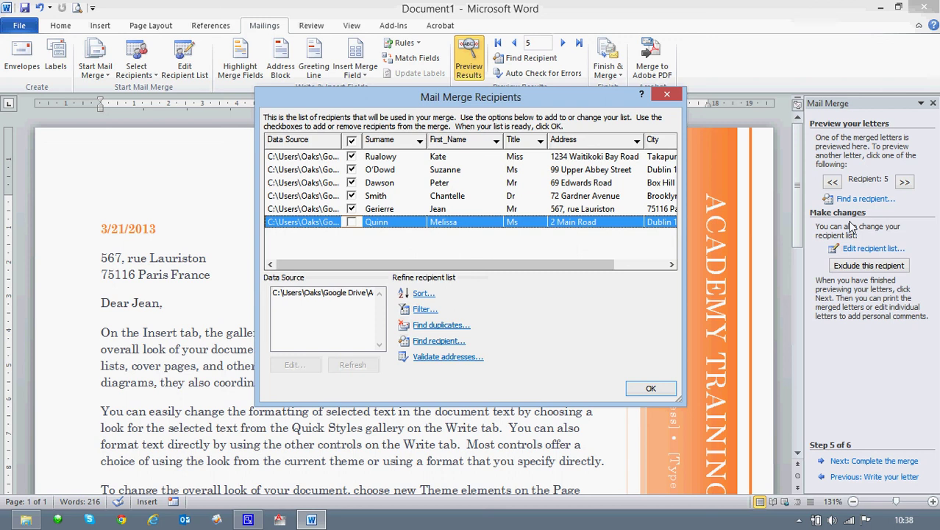
click(352, 222)
click(352, 222)
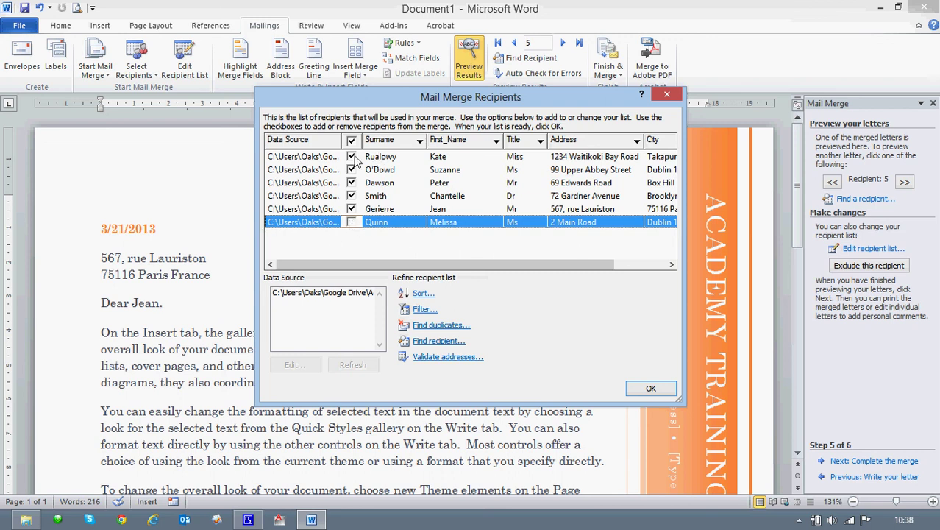
click(644, 392)
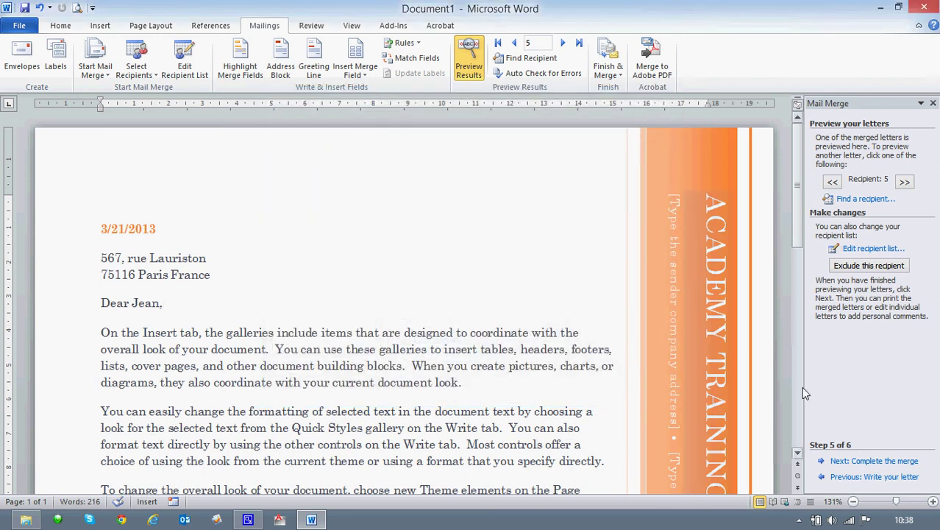
Complete the merge by generating editable individual letters for all records in a new document
click(871, 461)
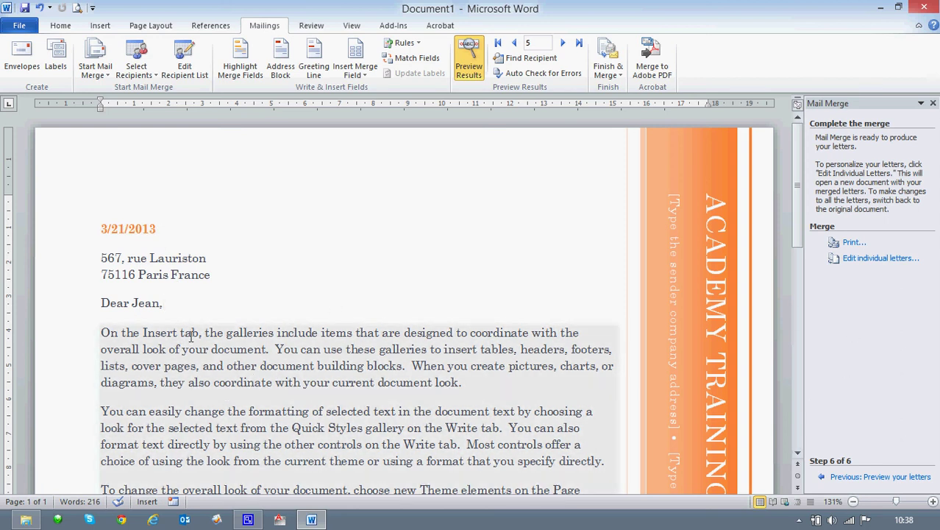
click(870, 259)
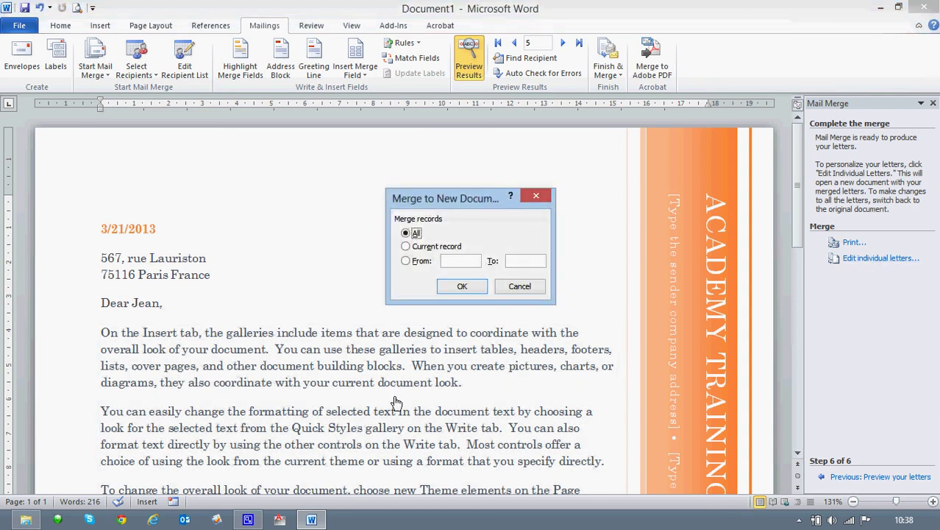
click(463, 286)
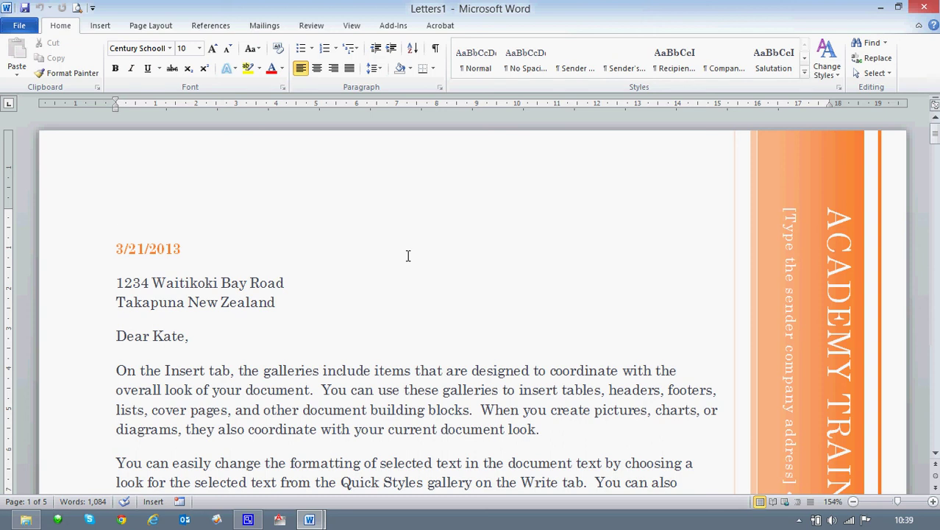
Examine the recipient address, greeting and body text of the merged letters through to the last page
scroll(394, 242, down, 20)
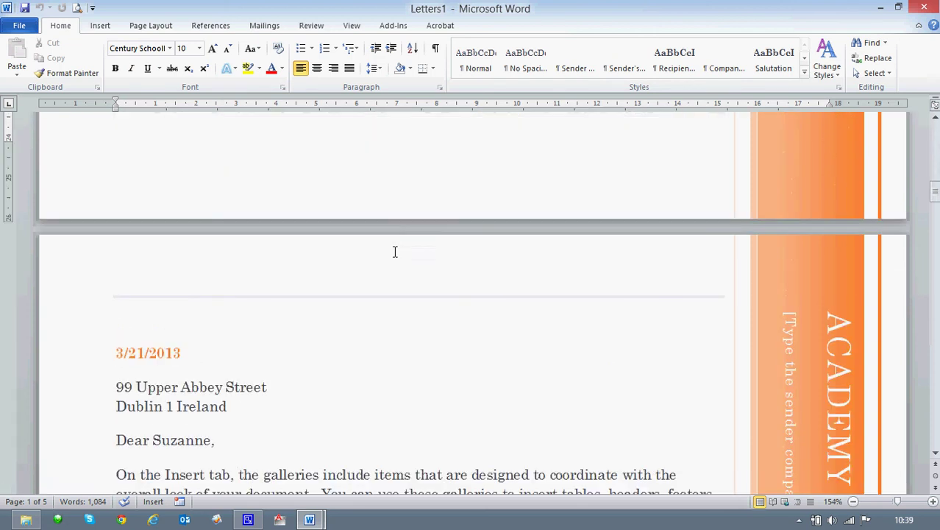
scroll(410, 265, down, 4)
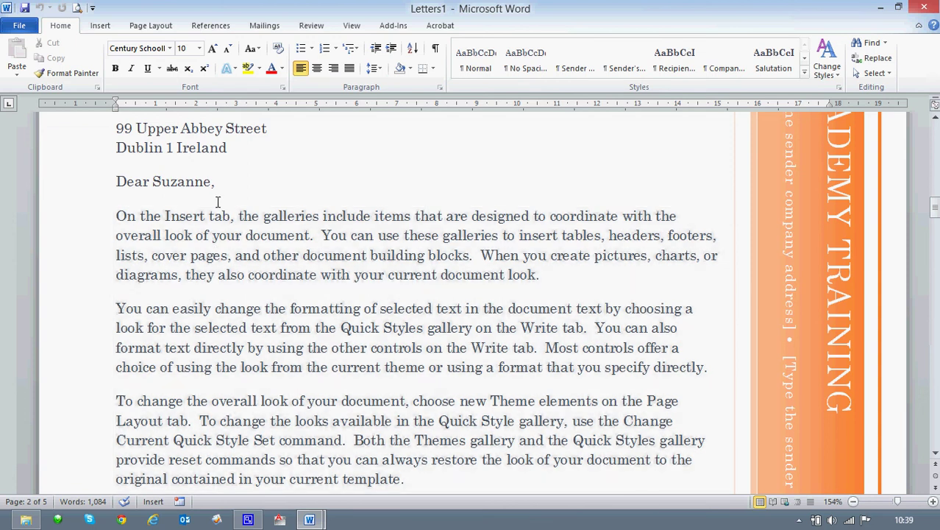
scroll(221, 197, up, 1)
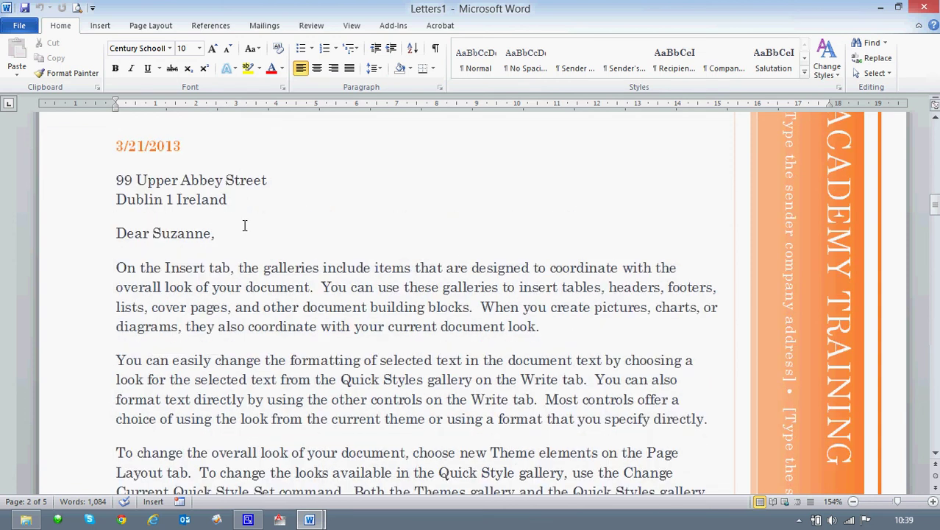
scroll(256, 218, down, 7)
scroll(256, 219, up, 3)
scroll(256, 220, down, 6)
scroll(256, 221, down, 20)
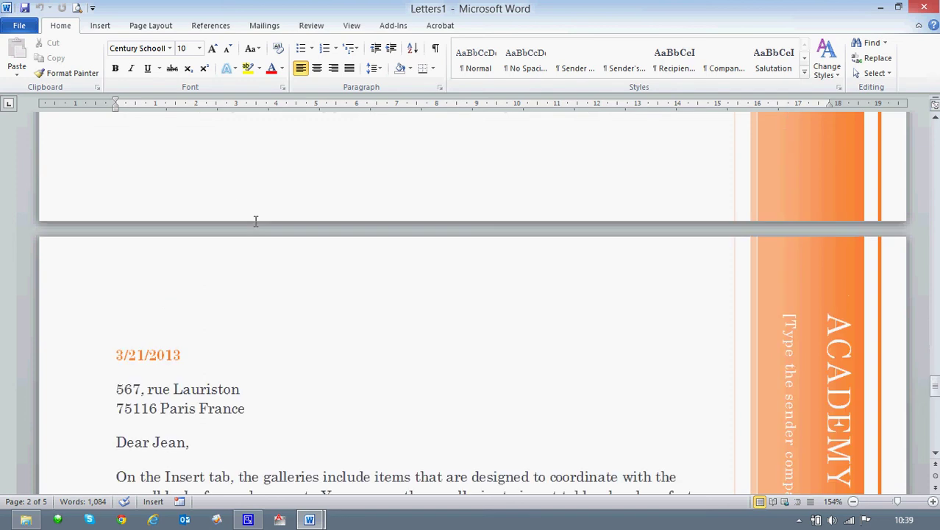
scroll(256, 221, down, 20)
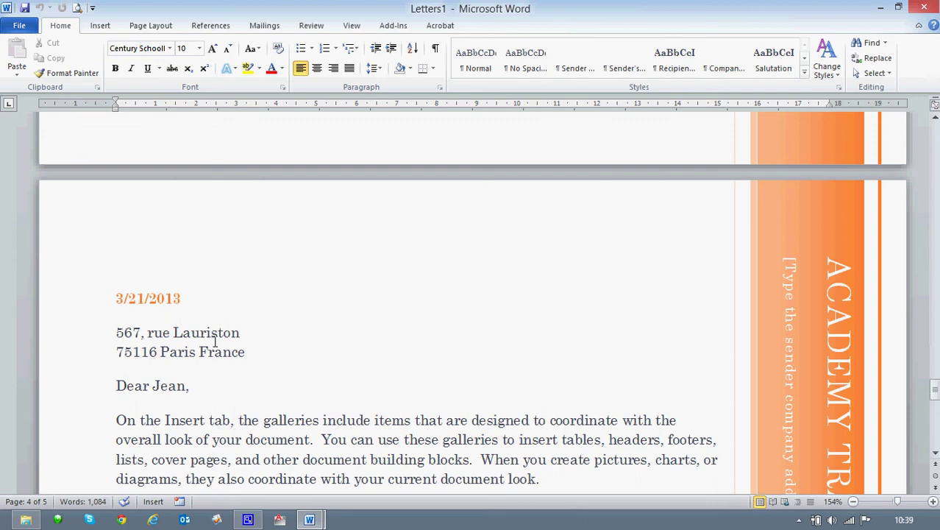
click(27, 31)
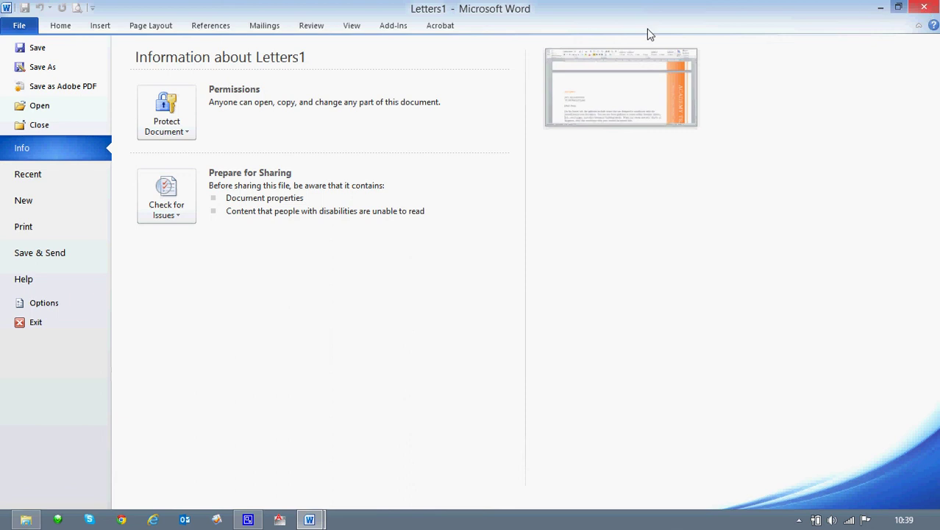
click(53, 30)
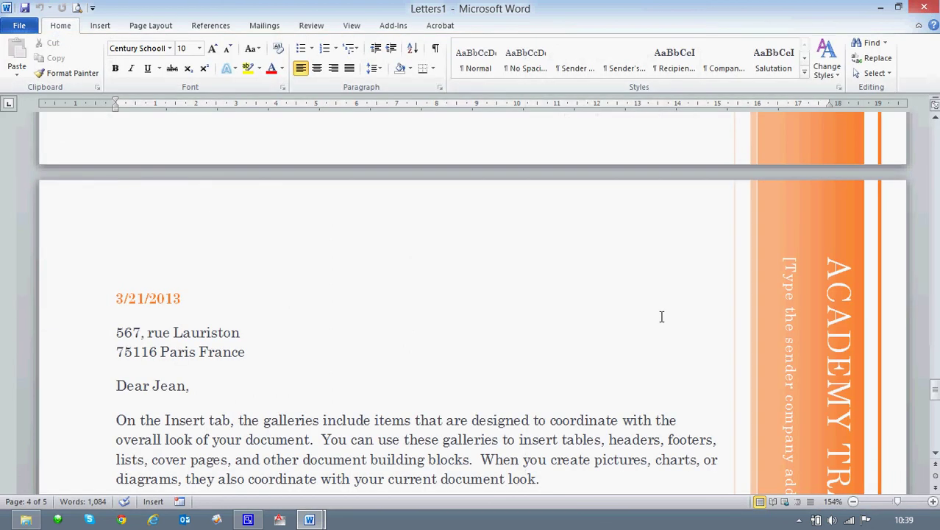
scroll(660, 316, down, 8)
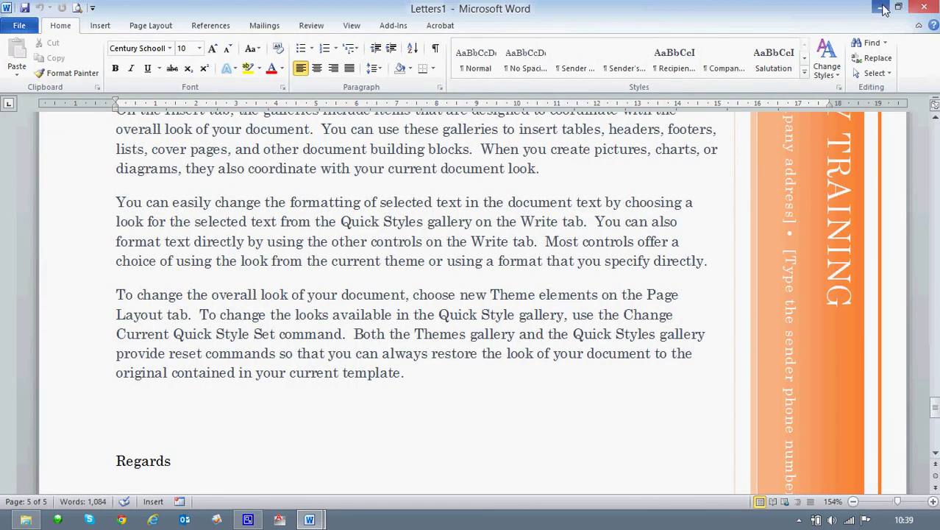
Minimise the merged letters document and the main mail merge document to reveal the desktop
click(887, 9)
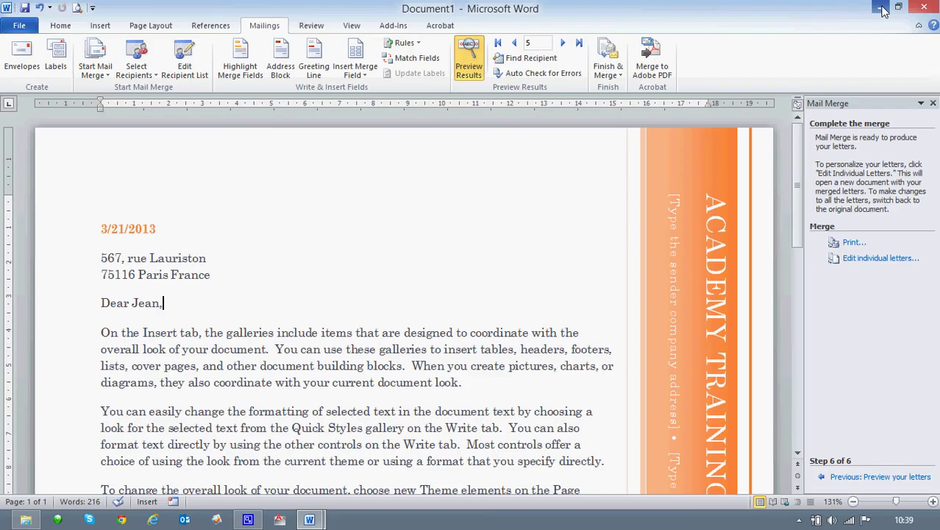
click(883, 9)
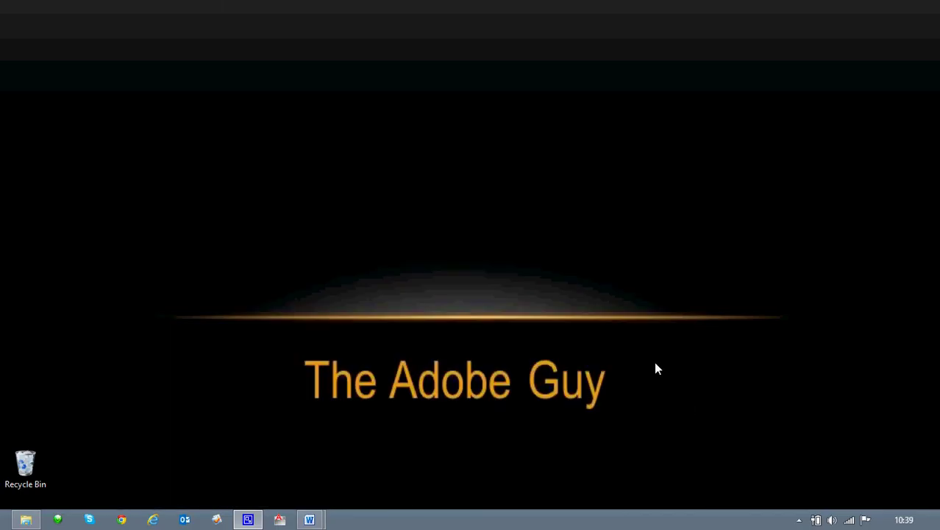